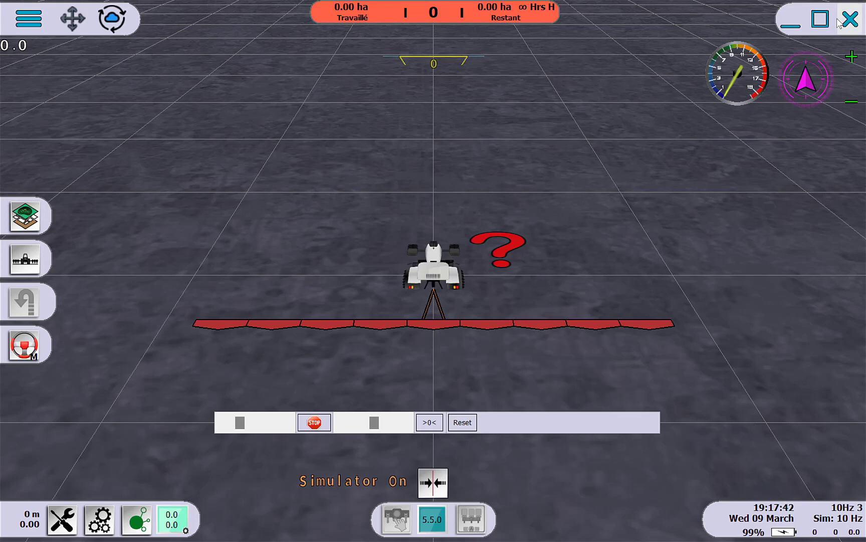
Step: Take the main window out of full screen and open the existing field sef, dismissing the file error
click(822, 20)
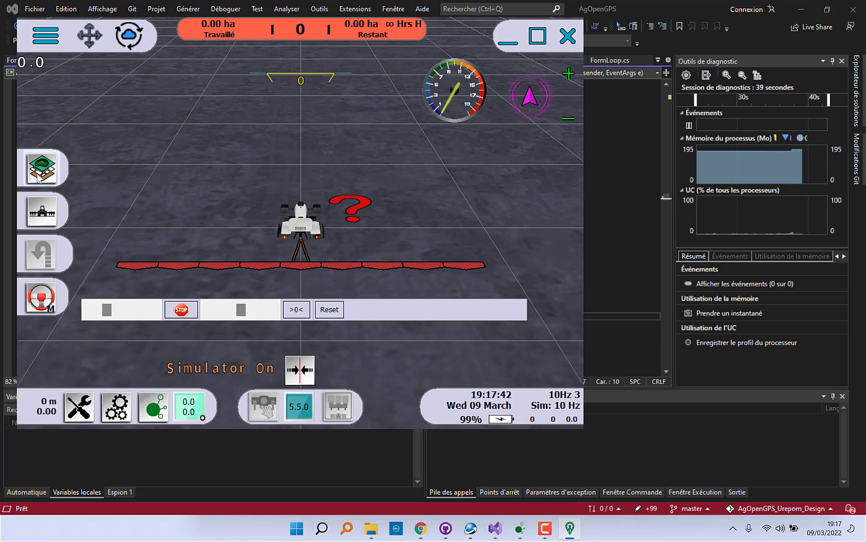
click(38, 176)
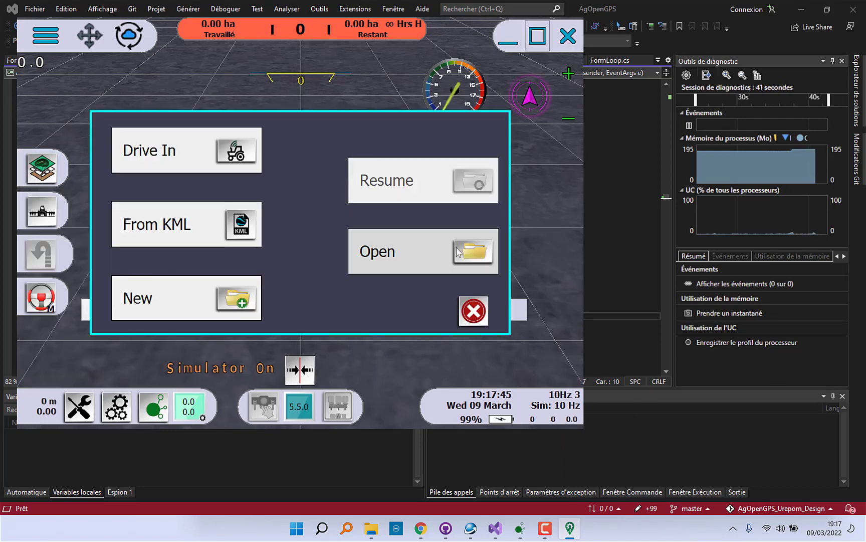
click(394, 256)
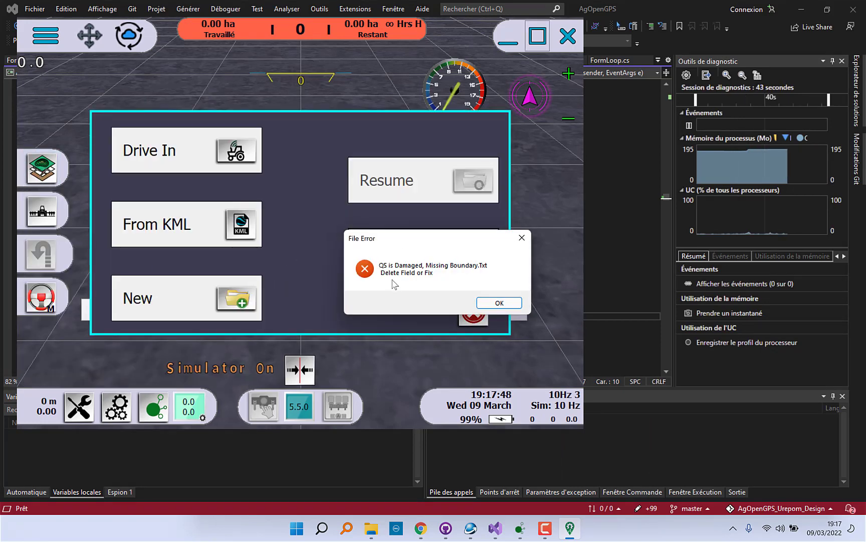
click(492, 300)
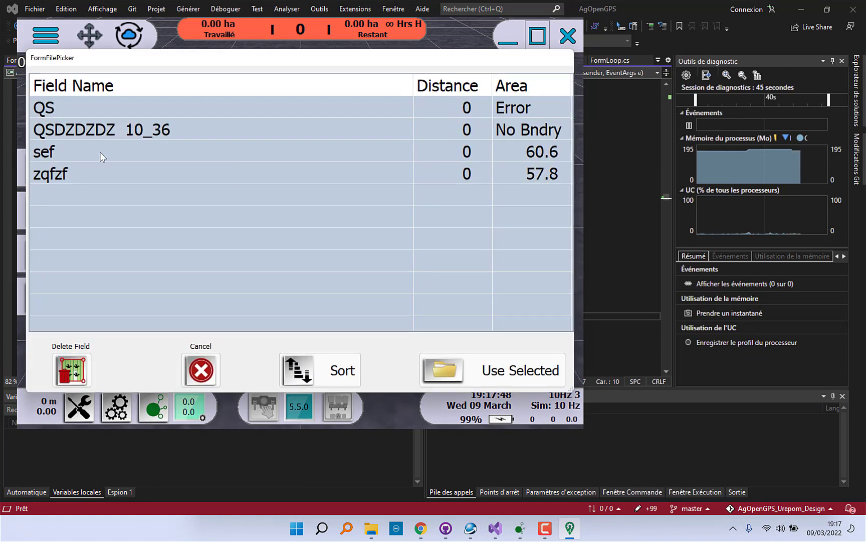
click(100, 153)
click(449, 368)
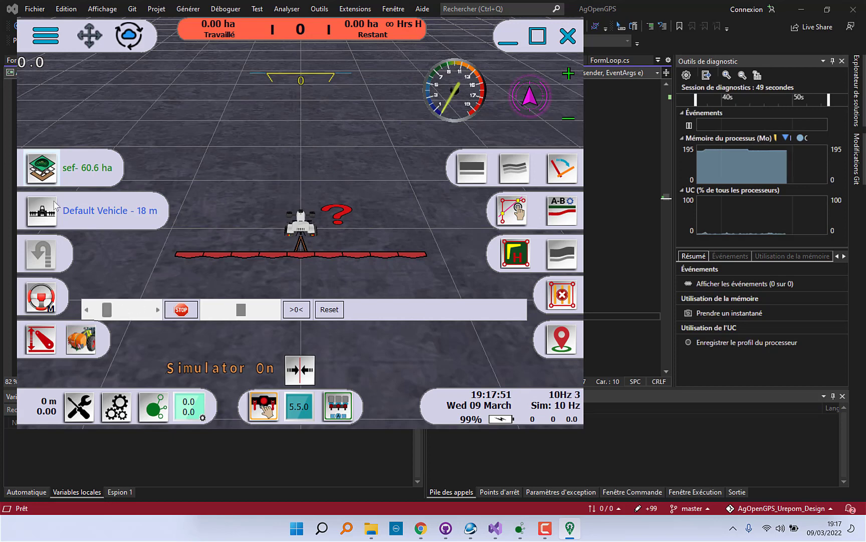
Step: Open the Bing satellite map from the field's boundary tools
click(46, 169)
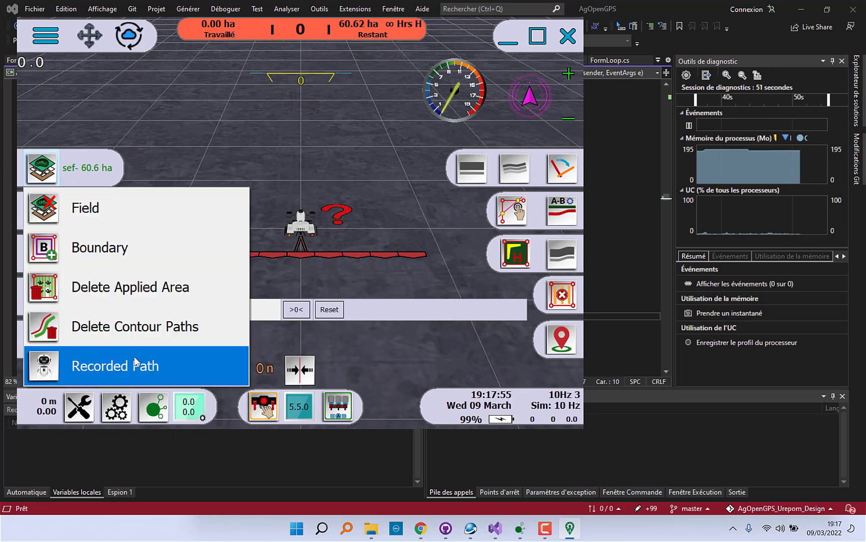
click(292, 149)
click(81, 172)
click(82, 172)
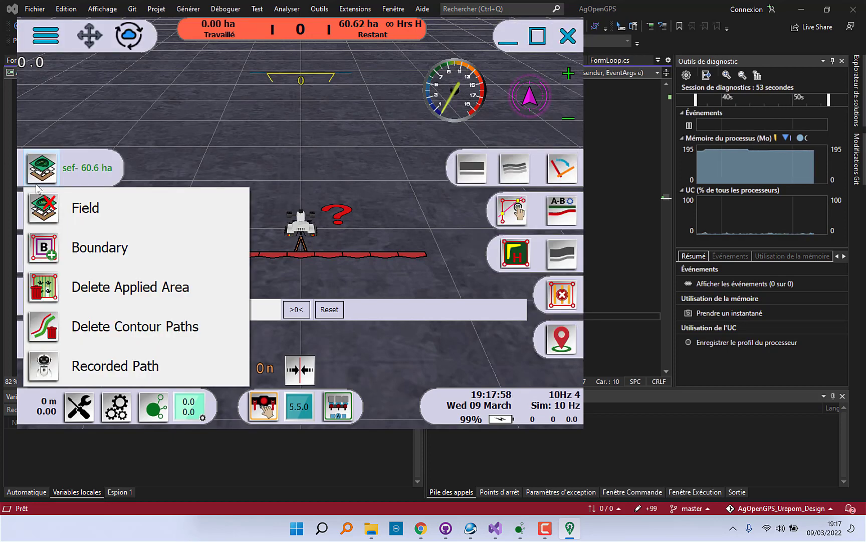
click(118, 259)
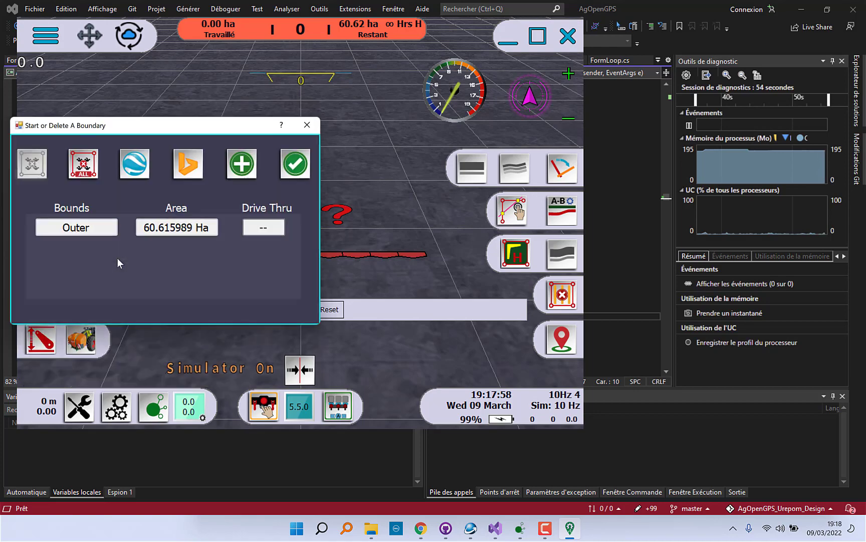
click(186, 181)
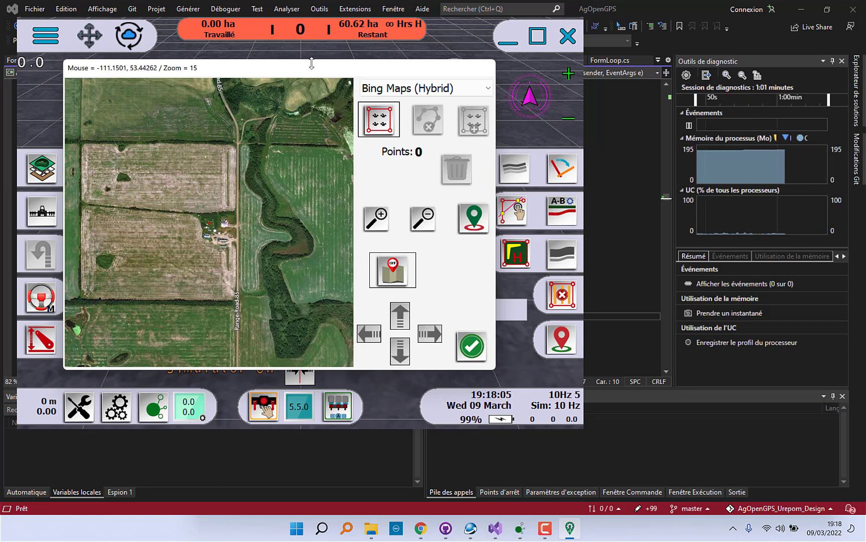
Step: Move the map window clear of the field view, turn on the map background and load its satellite imagery there
drag(307, 72, 670, 153)
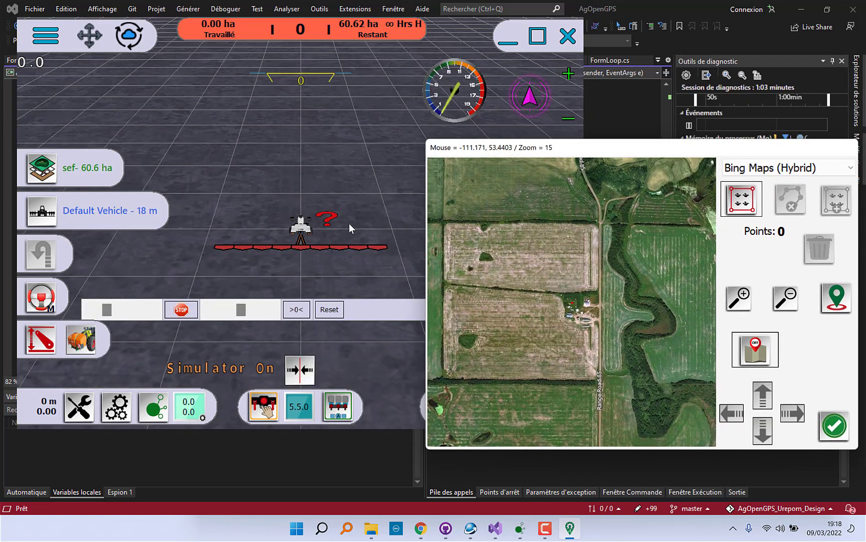
click(755, 349)
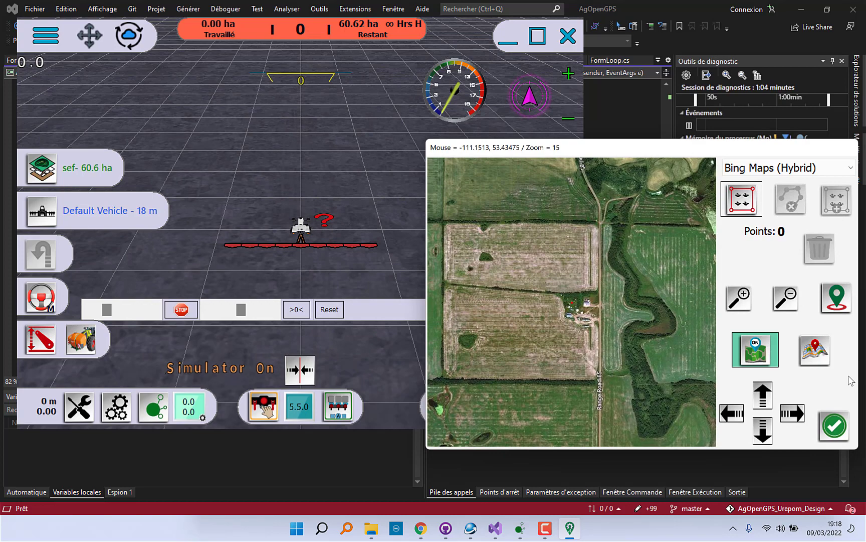
click(825, 355)
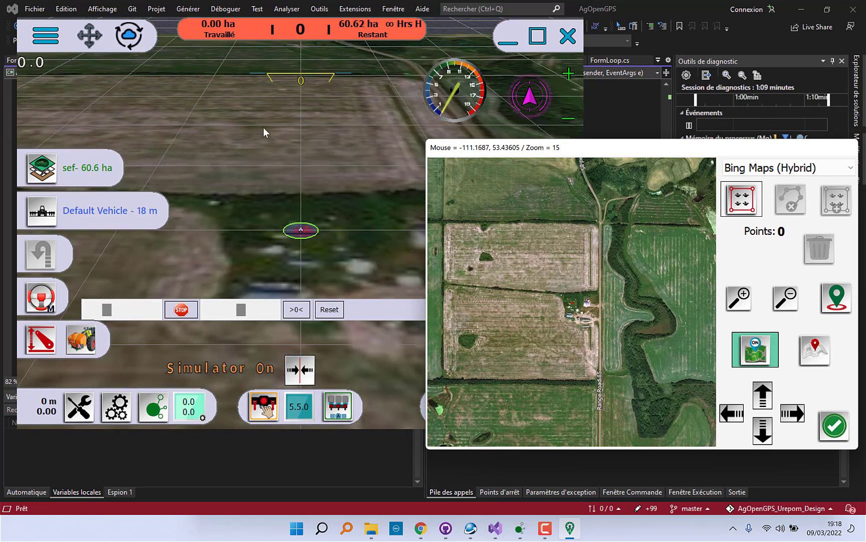
drag(499, 147, 343, 106)
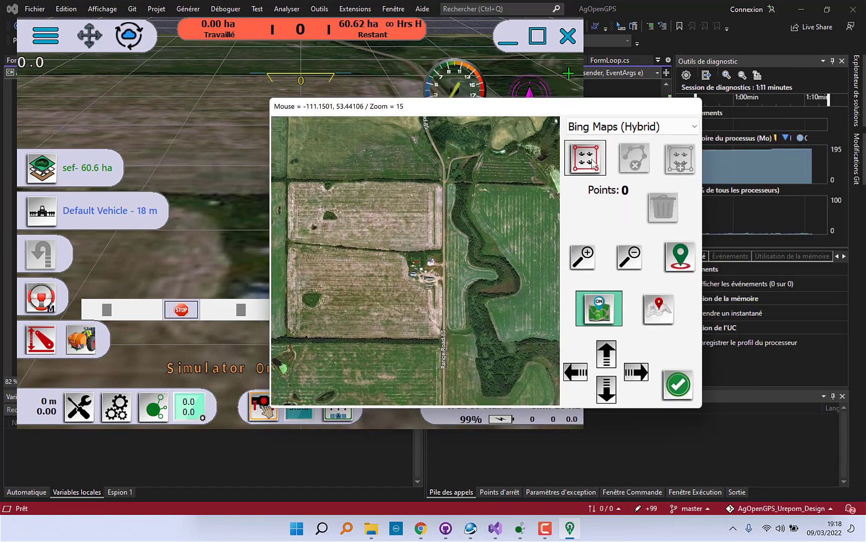
Step: Trace a 15-point boundary around the two pale fields, skirting the farmyard on the east side, and add it to the field
click(574, 156)
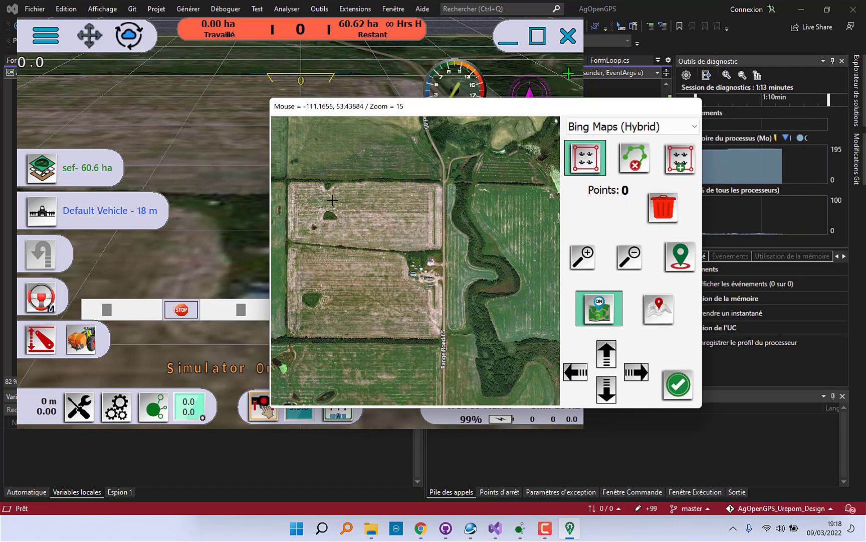
click(291, 181)
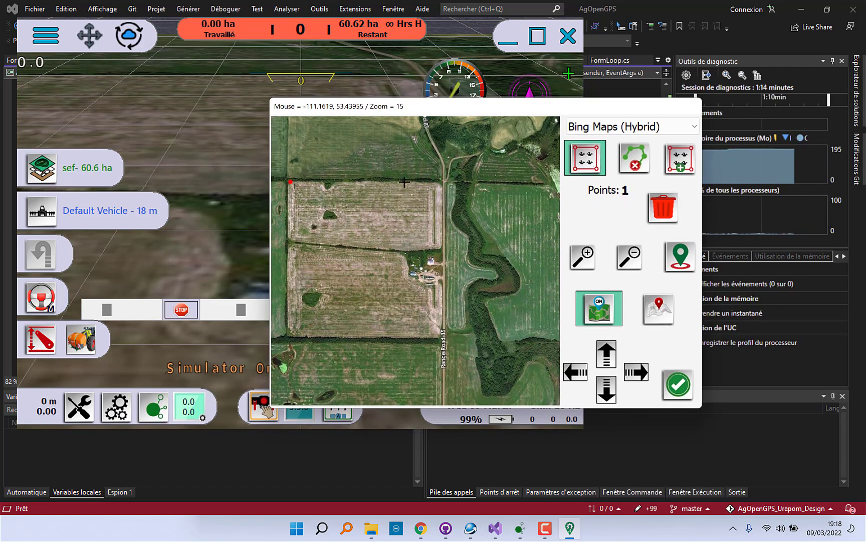
click(438, 183)
click(443, 242)
click(414, 251)
click(406, 258)
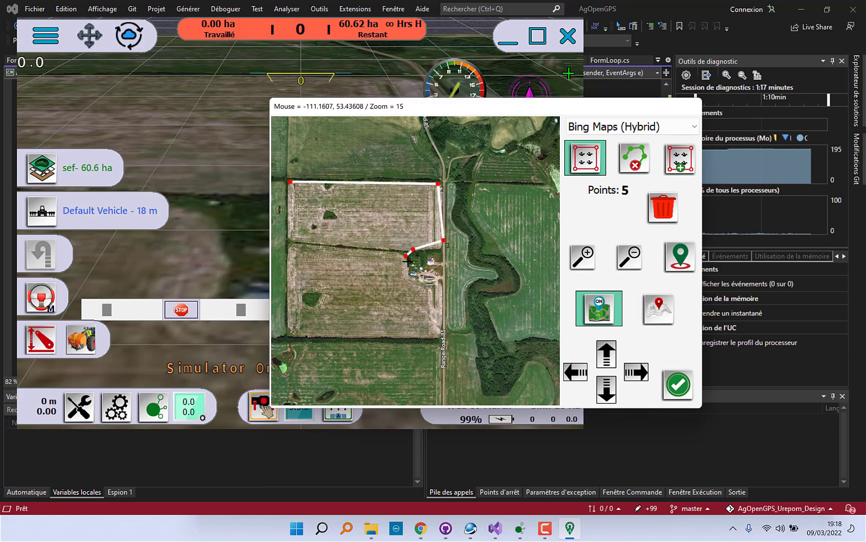
click(412, 279)
click(426, 298)
click(438, 306)
click(442, 315)
click(437, 343)
click(435, 349)
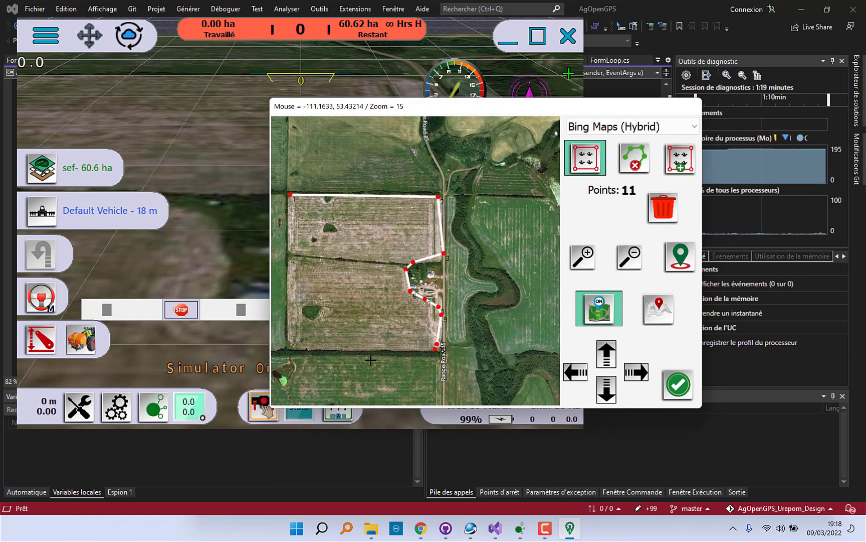
click(356, 356)
click(303, 351)
click(280, 302)
click(290, 252)
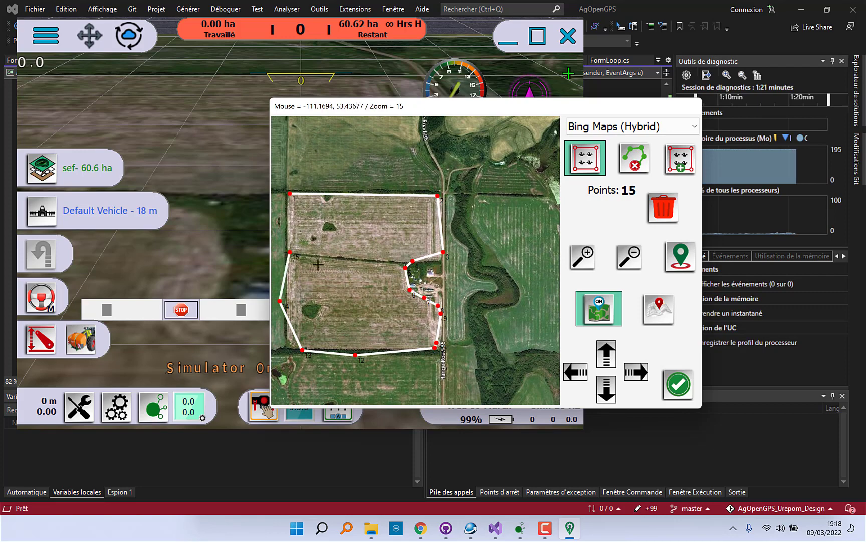
click(677, 162)
Step: Delete the field's boundaries, confirm the deletion and close the satellite map
scroll(276, 178, down, 3)
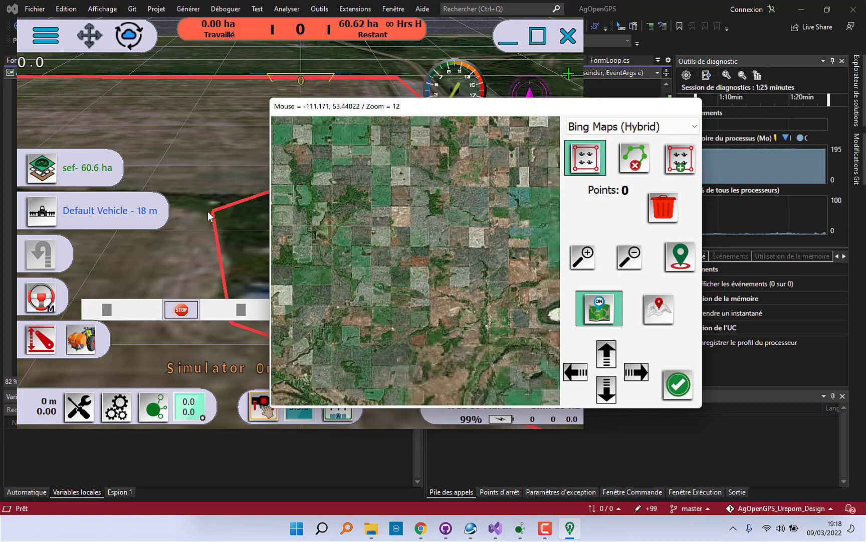
scroll(342, 212, up, 4)
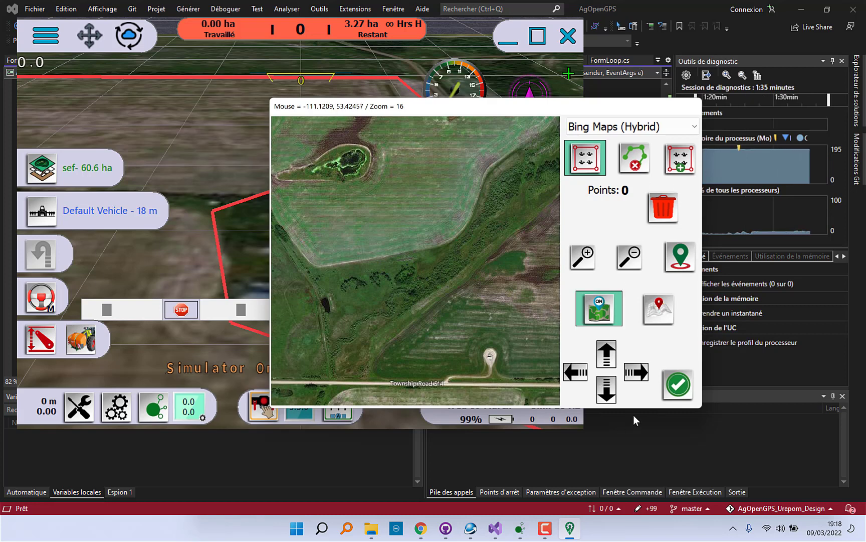
click(663, 207)
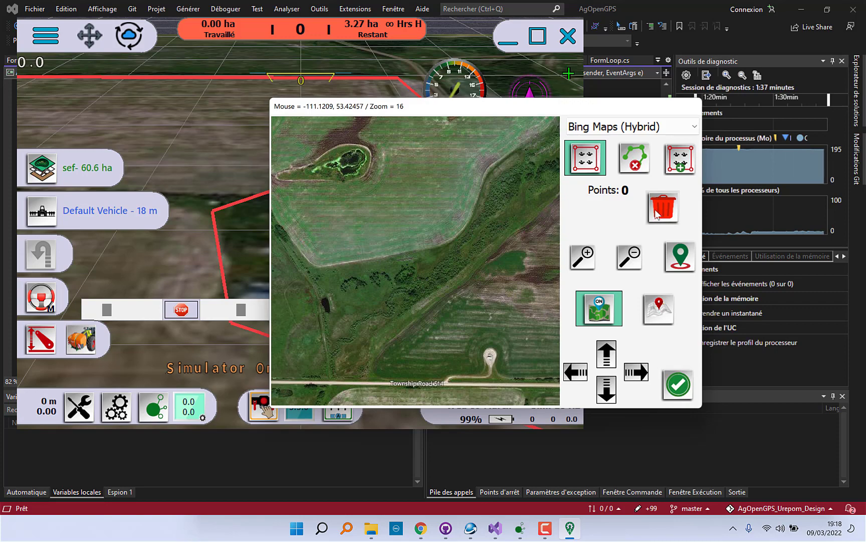
click(428, 301)
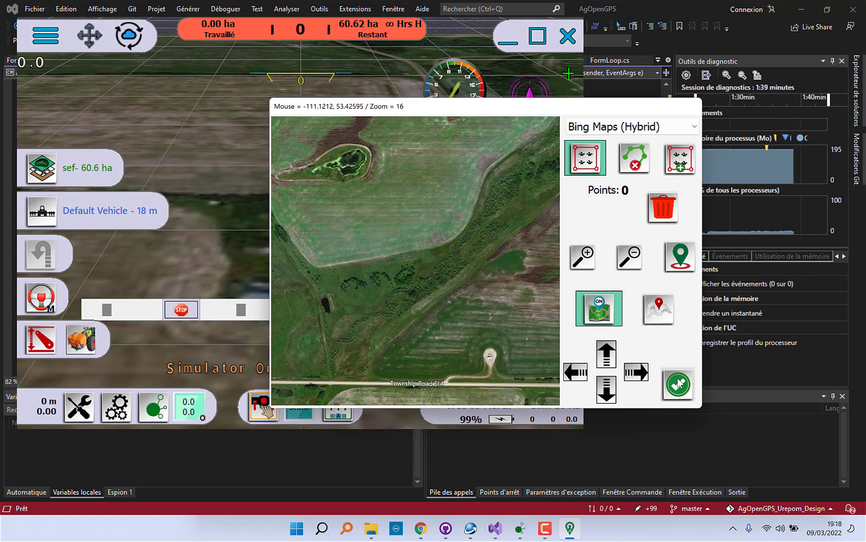
click(678, 385)
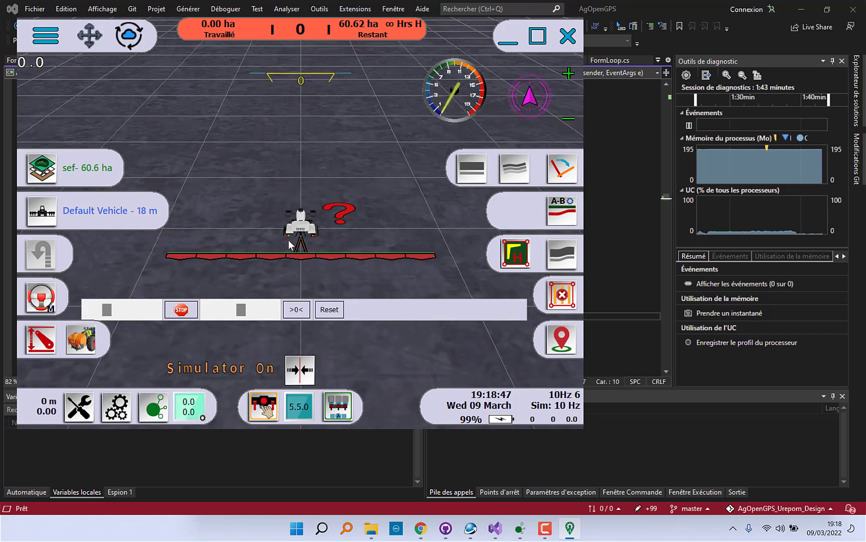
Step: Check the steering module page in the vehicle configuration and close the configuration
click(118, 416)
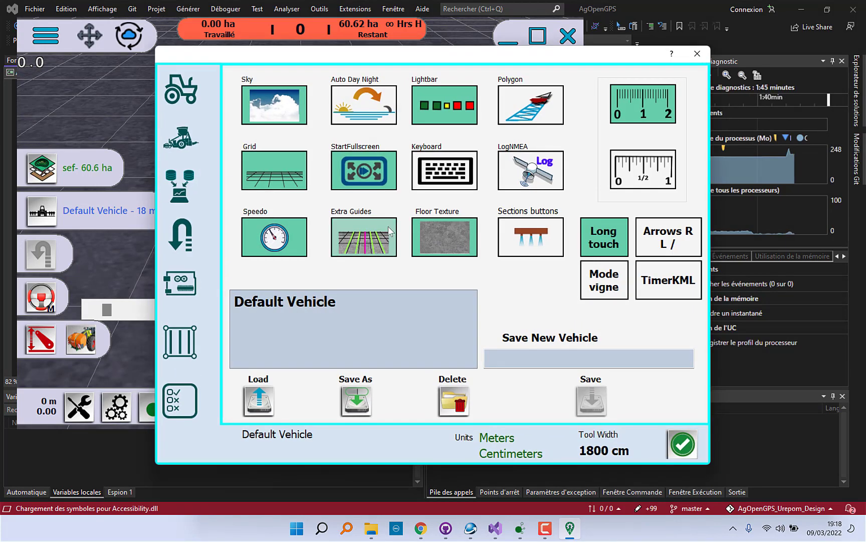
click(181, 283)
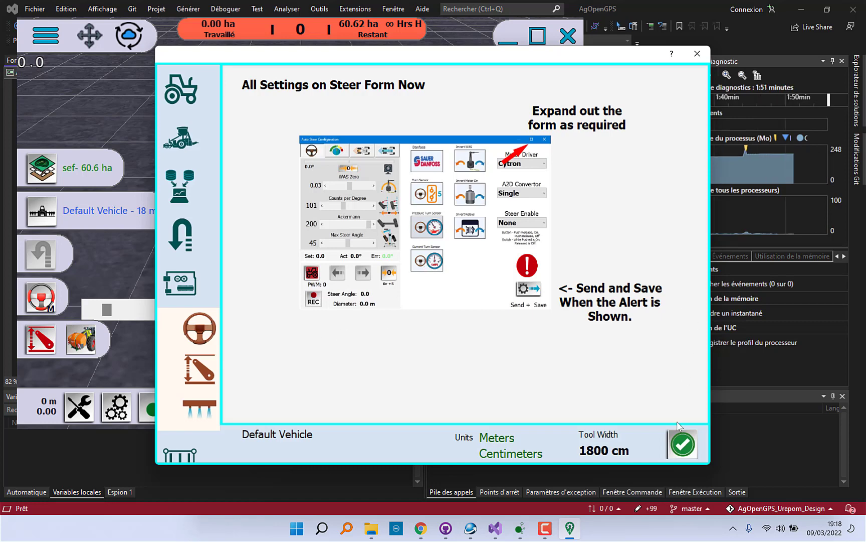
click(683, 444)
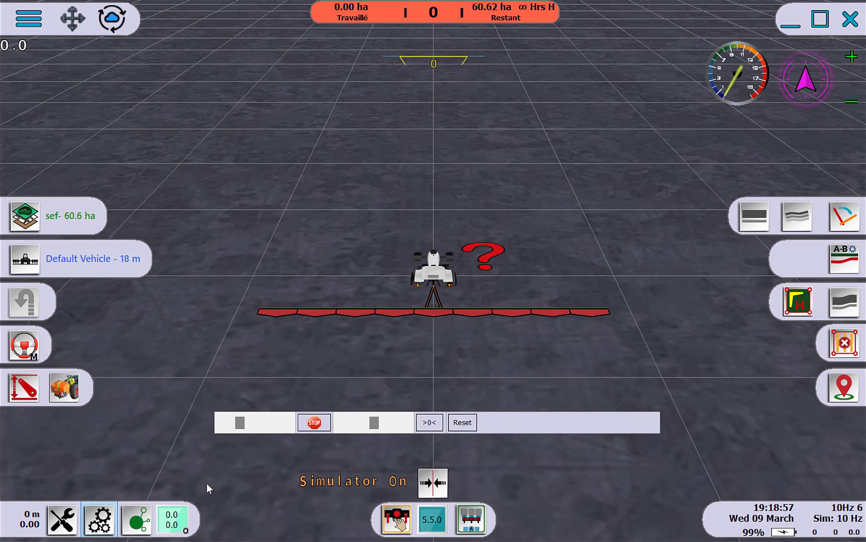
Step: Open Auto Steer Configuration, expand it to view the steering test and hardware options, try the enlarged window, and close it
click(177, 518)
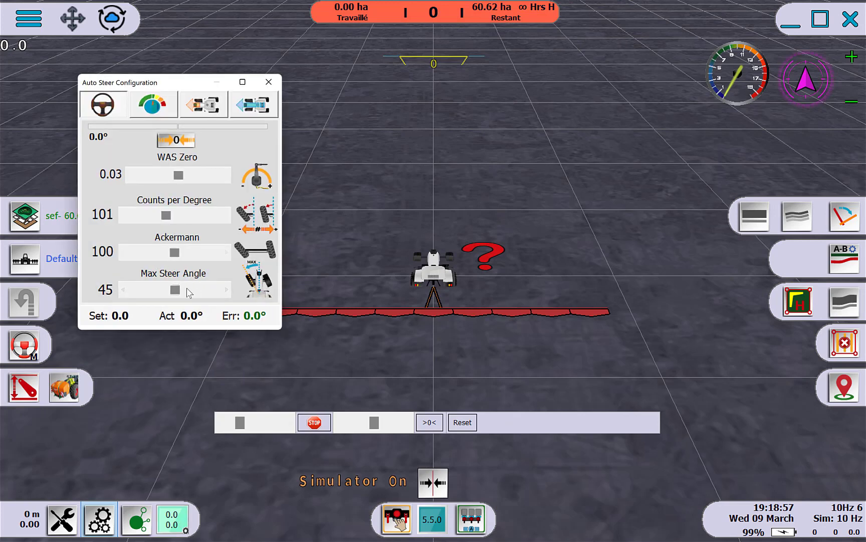
click(216, 315)
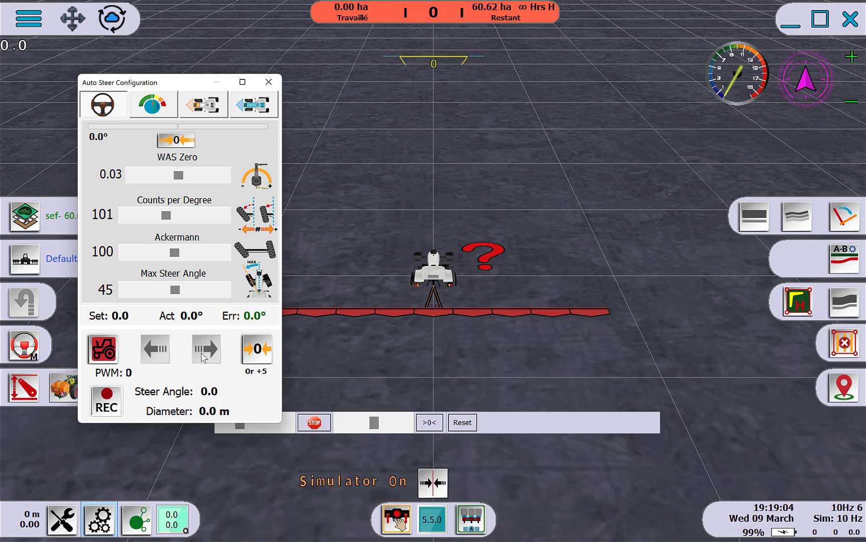
click(206, 321)
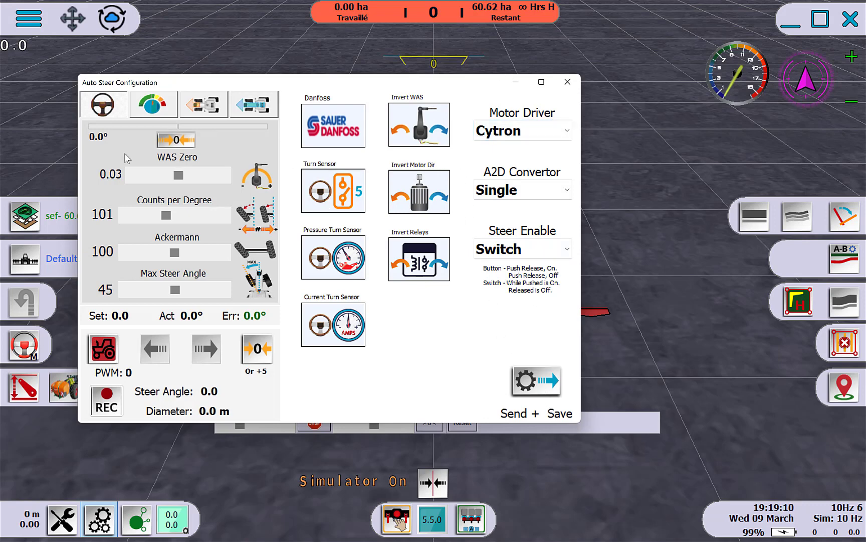
click(542, 81)
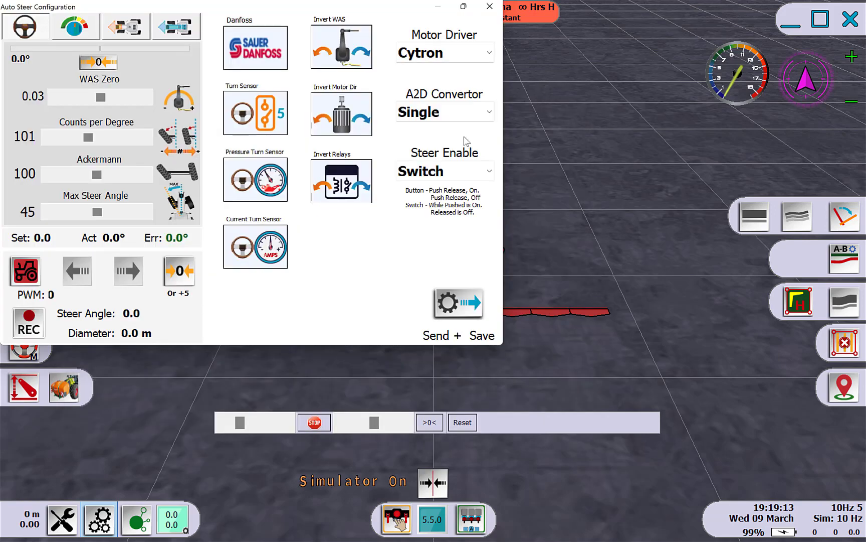
click(463, 8)
click(568, 82)
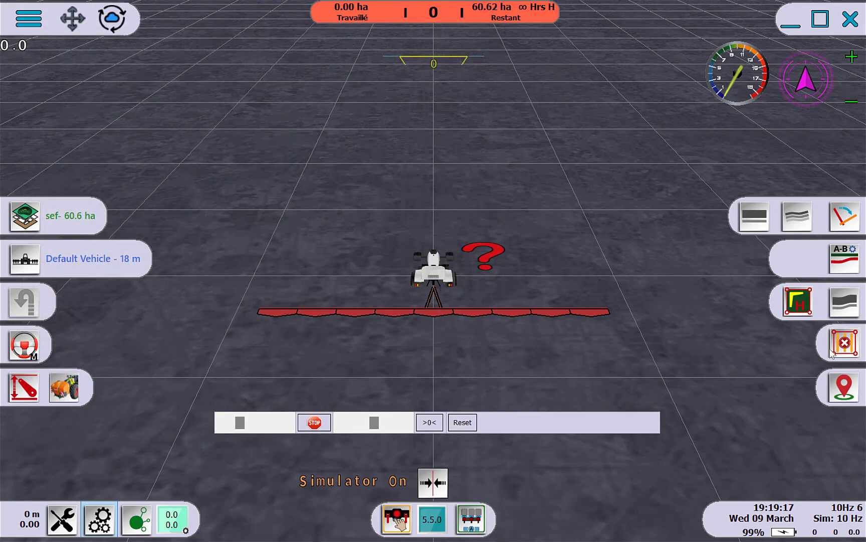
Step: Switch on Mode Tutoriel, read the help for the AB Line function and dismiss it
click(35, 24)
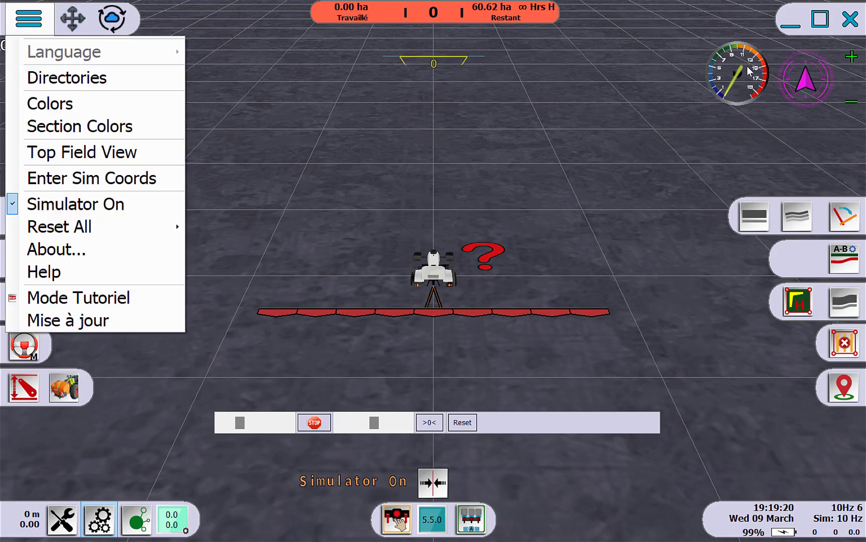
click(108, 300)
click(751, 219)
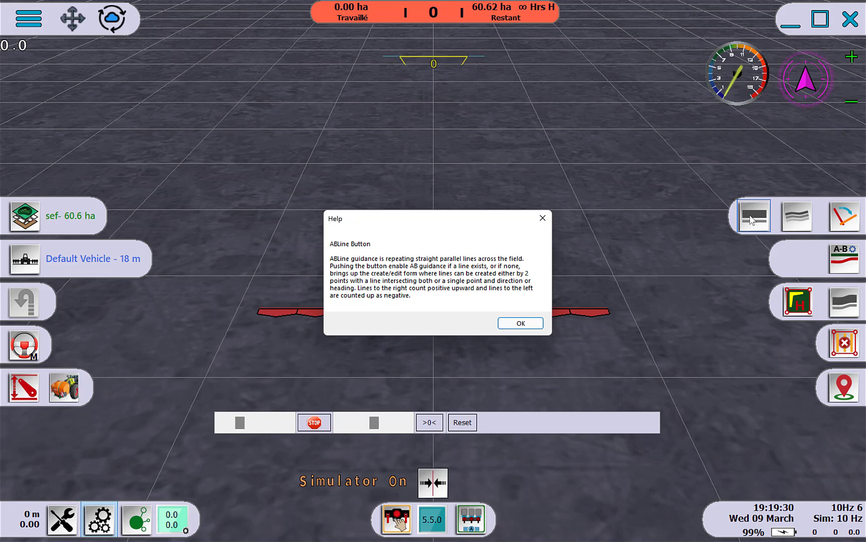
click(519, 323)
click(29, 20)
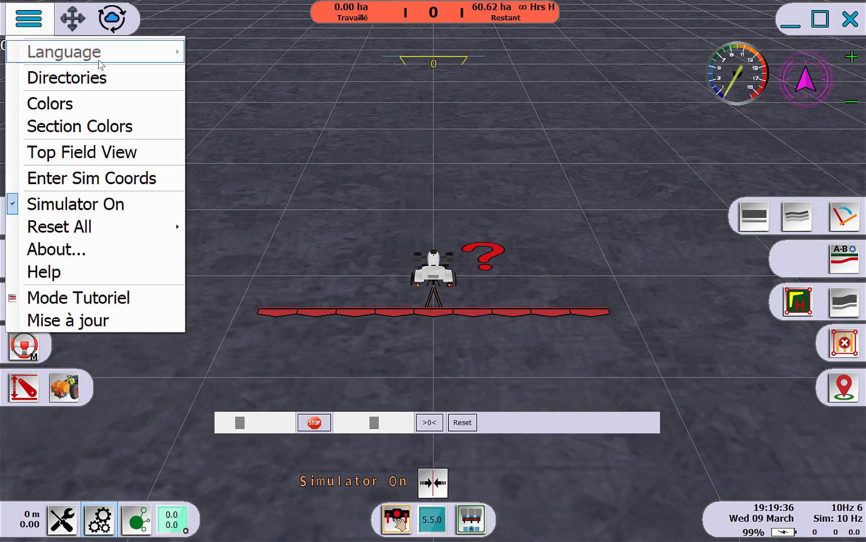
click(27, 26)
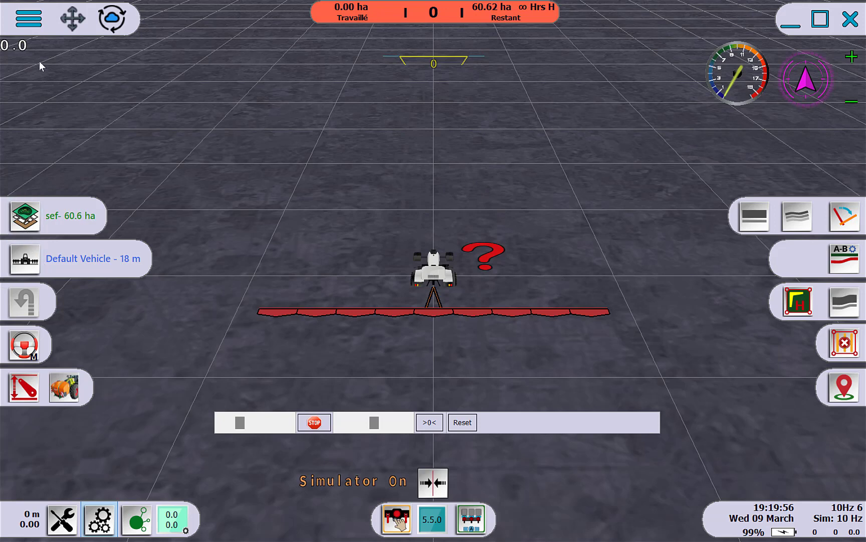
Step: Switch on Mode Tutoriel, read the help for the AgIO start function and dismiss it
click(28, 19)
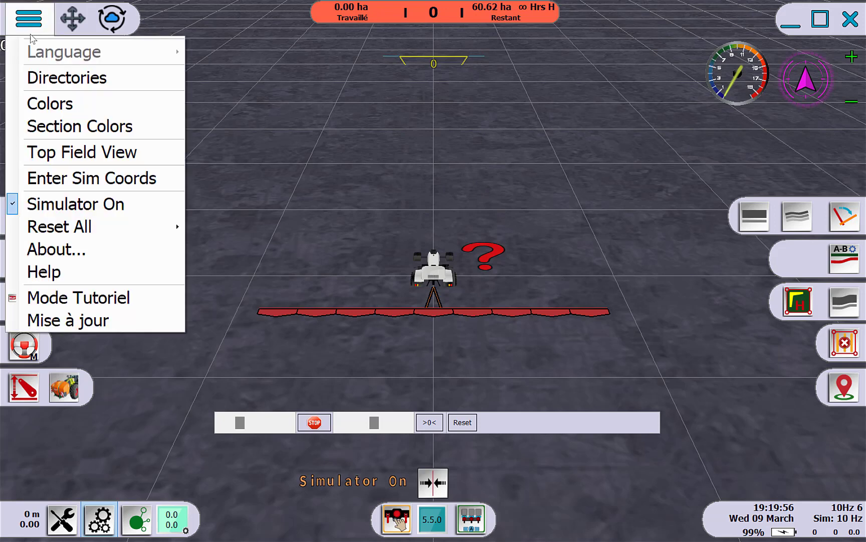
click(104, 300)
click(146, 531)
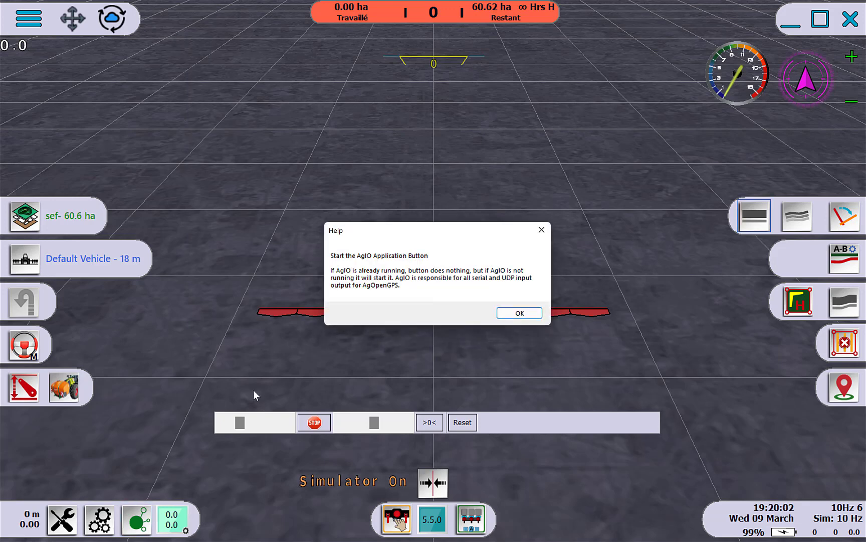
click(518, 315)
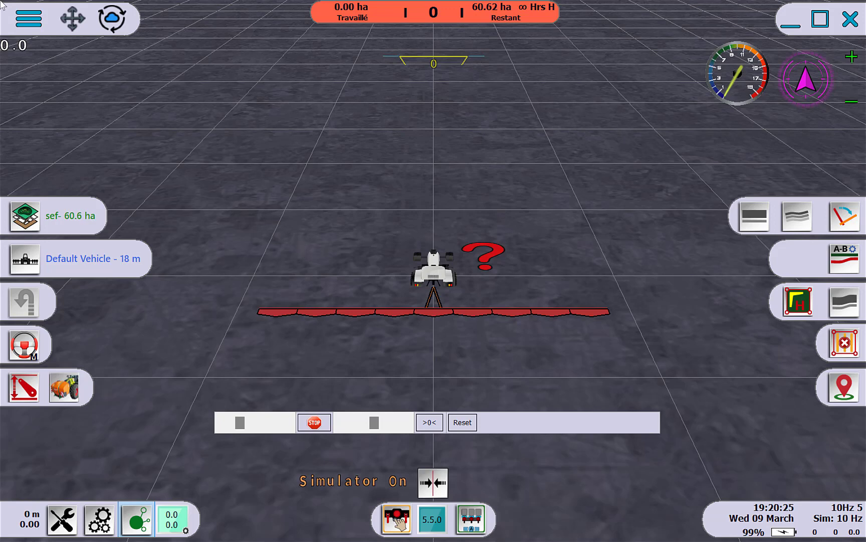
Step: Try to open Mise à jour with the field open, and close the sef field
click(12, 29)
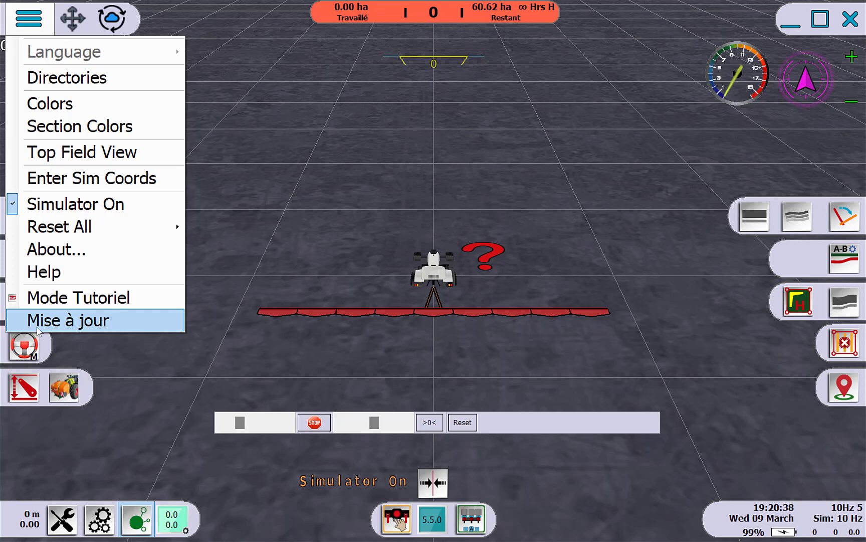
click(56, 324)
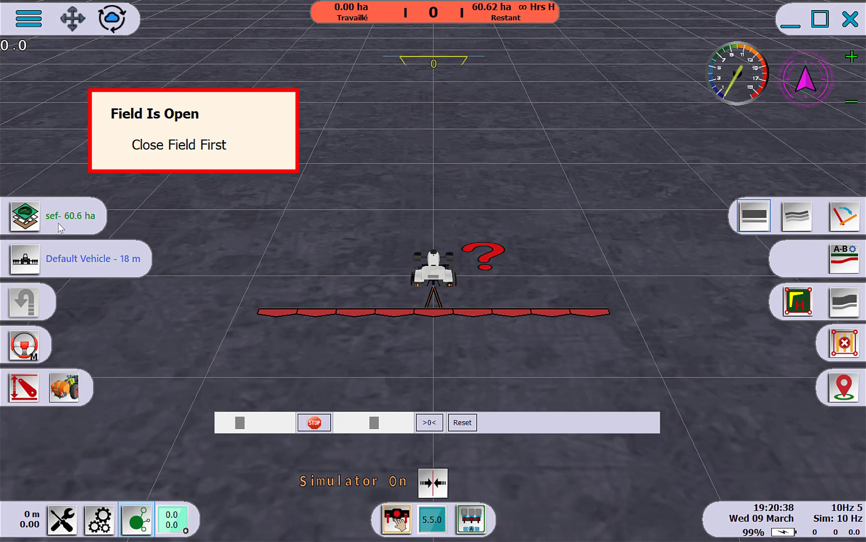
click(32, 217)
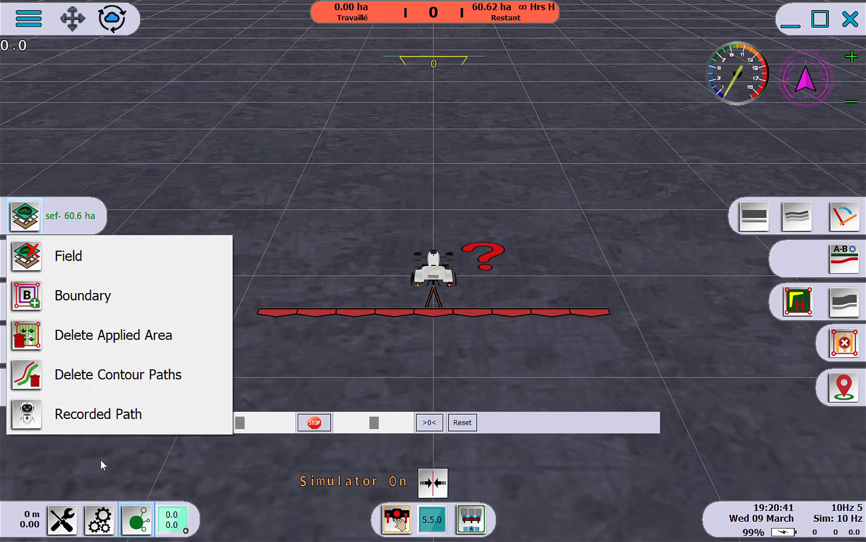
click(93, 246)
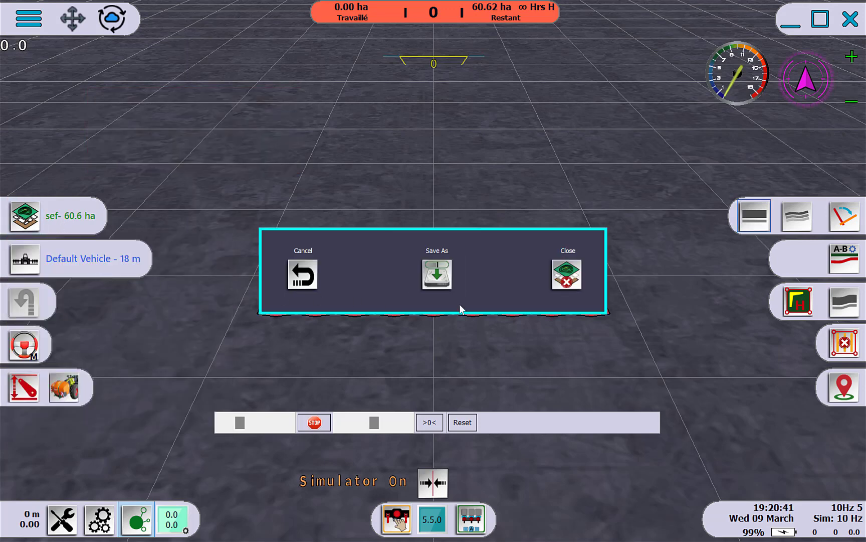
click(547, 283)
Step: Open Mise à jour, check the Conserver ma configuration option and start installing the available new version
click(20, 15)
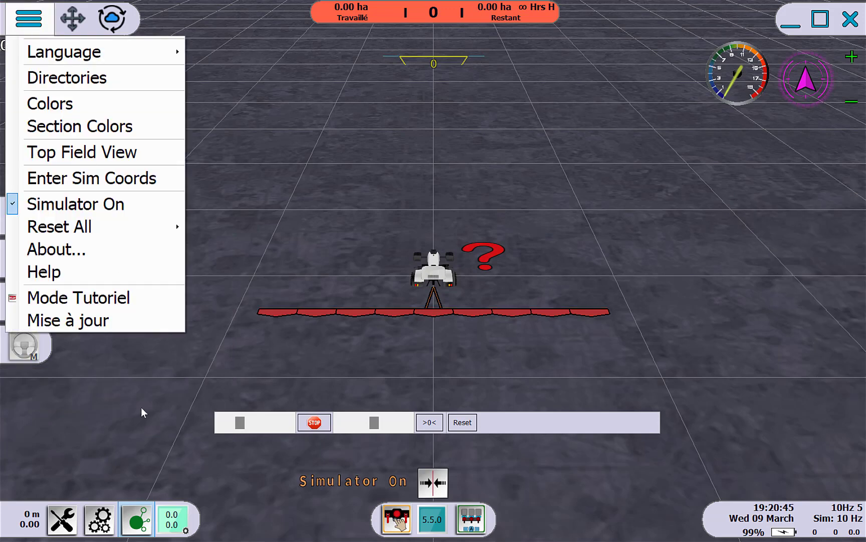
click(108, 319)
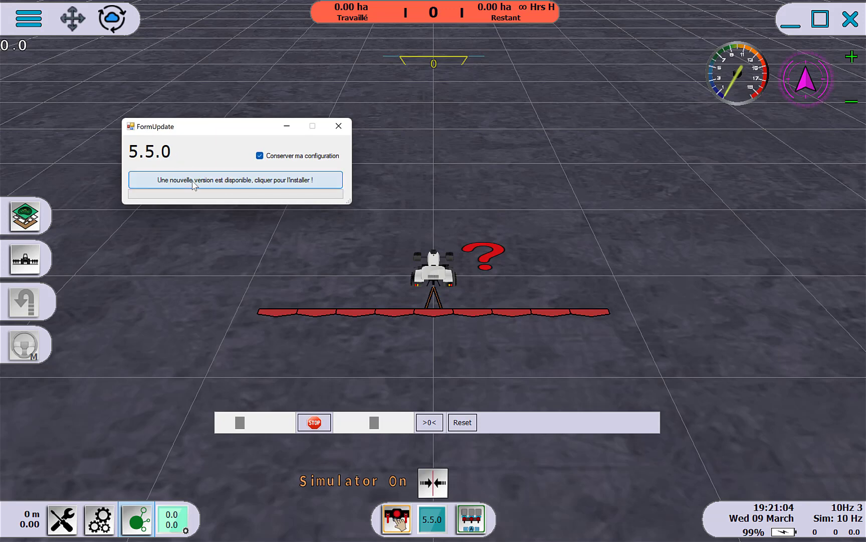
click(280, 159)
click(271, 157)
click(267, 155)
click(259, 155)
click(235, 179)
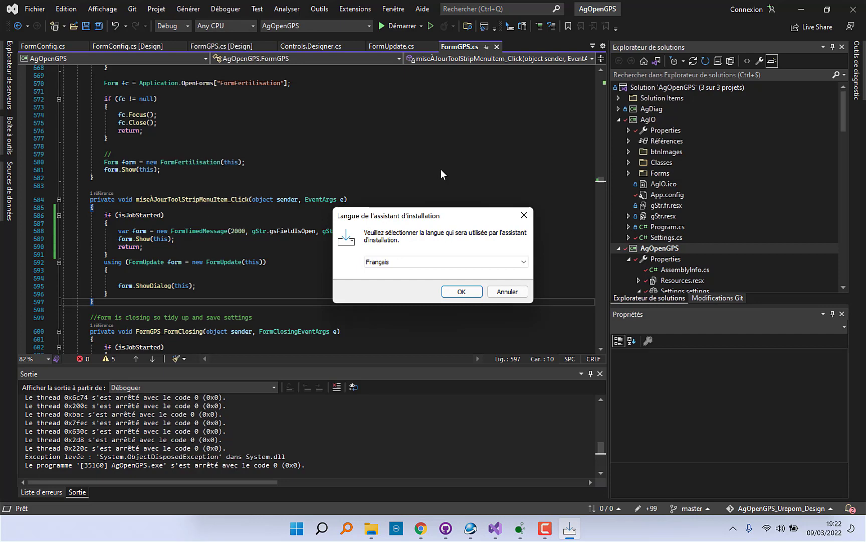
Step: Run the setup in Français, accepting C:\Program Files (x86)\AgOpenGPS, the AgOpenGPS Start menu folder and the desktop icon
click(802, 9)
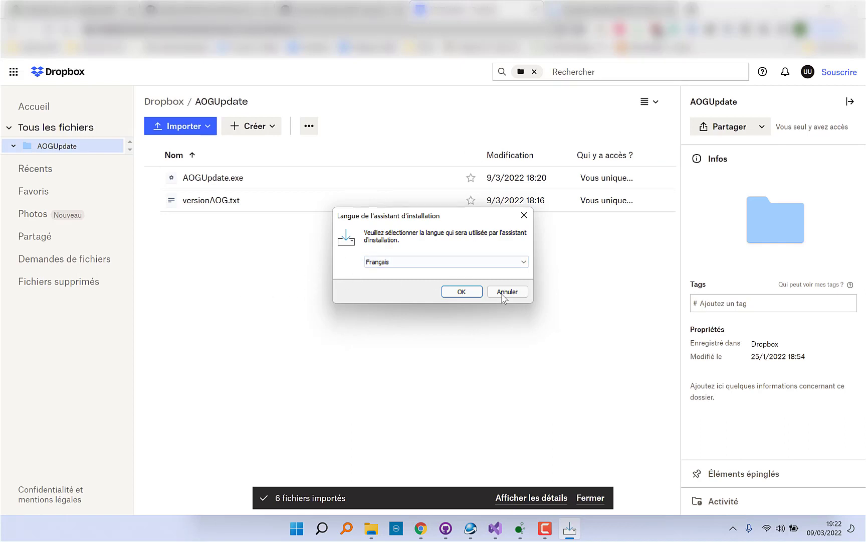
click(459, 293)
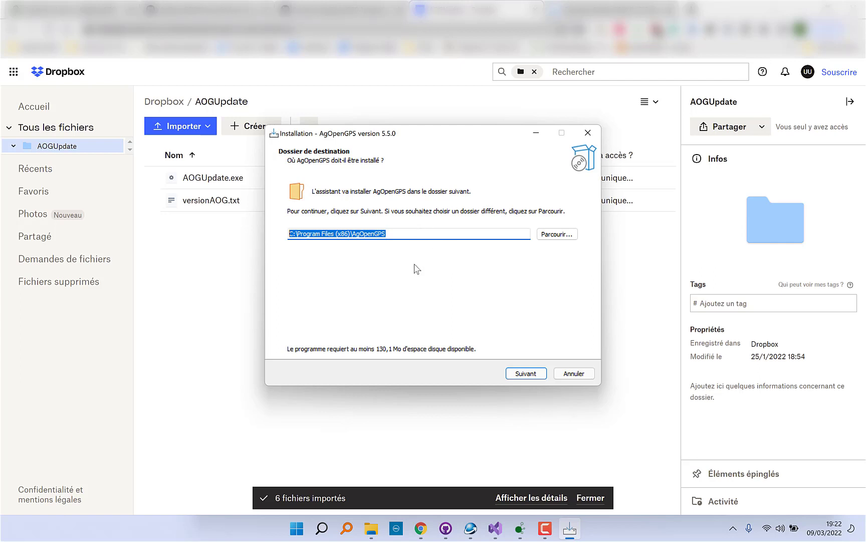
click(407, 232)
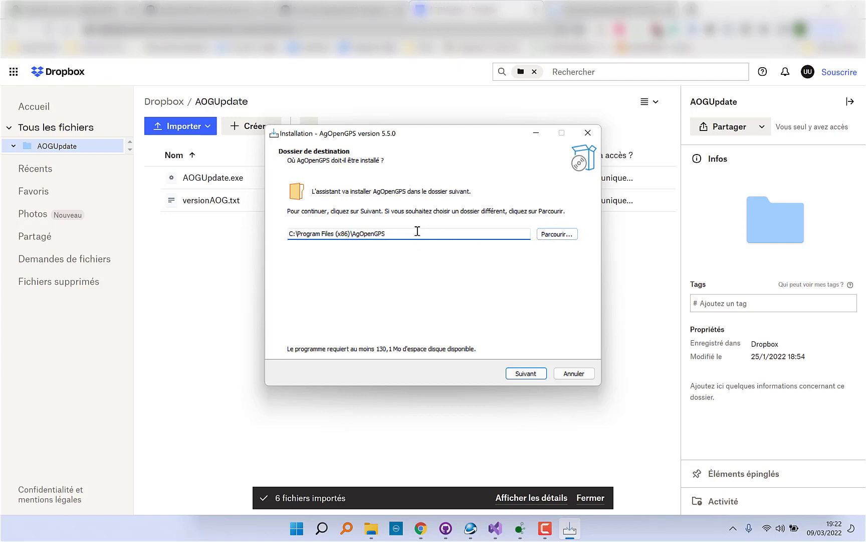
click(522, 373)
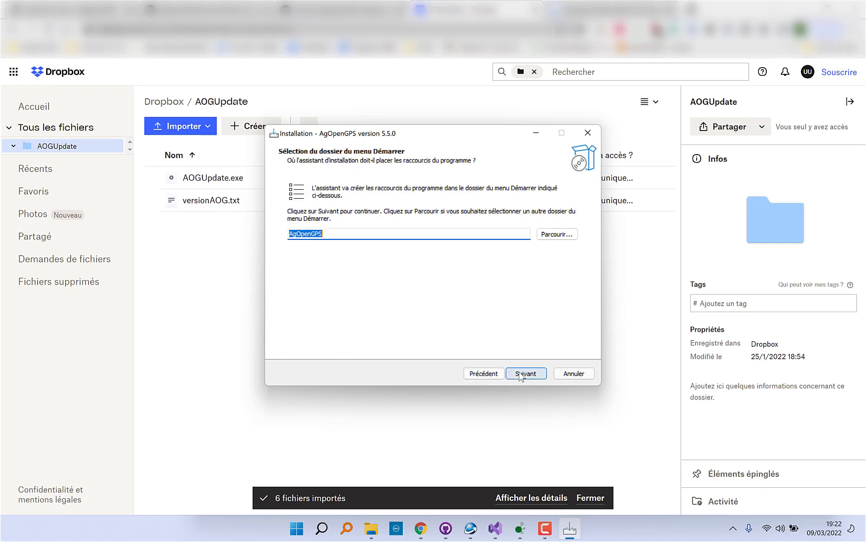
click(522, 374)
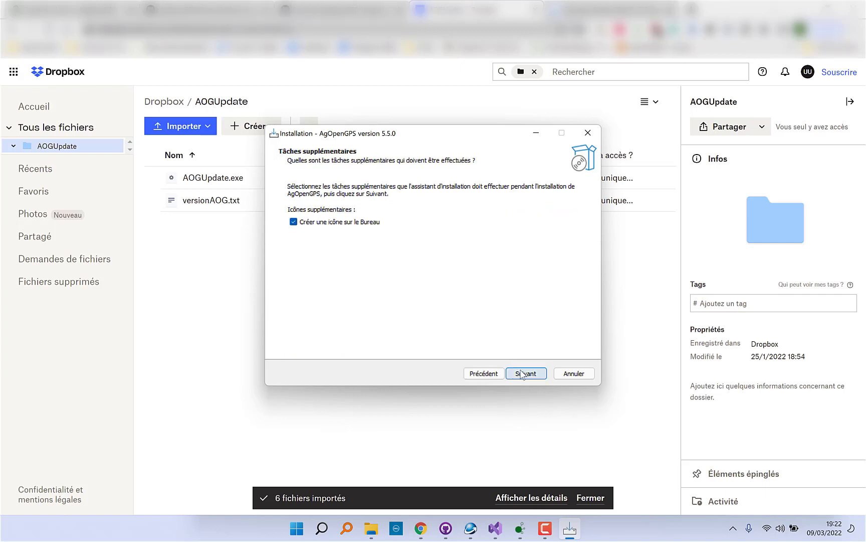
click(522, 374)
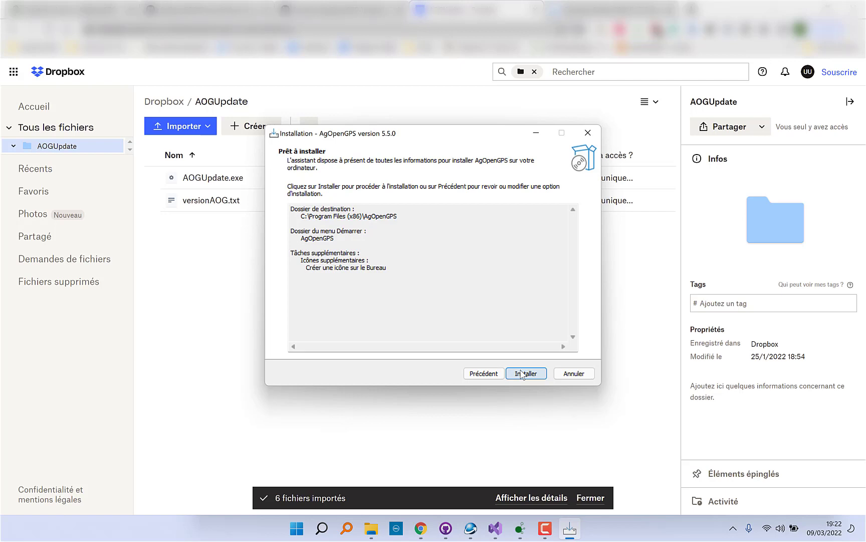
Step: Install AgOpenGPS 5.5.0, letting the wizard stop AgIO automatically, confirm closing its connections and finish the setup
click(522, 373)
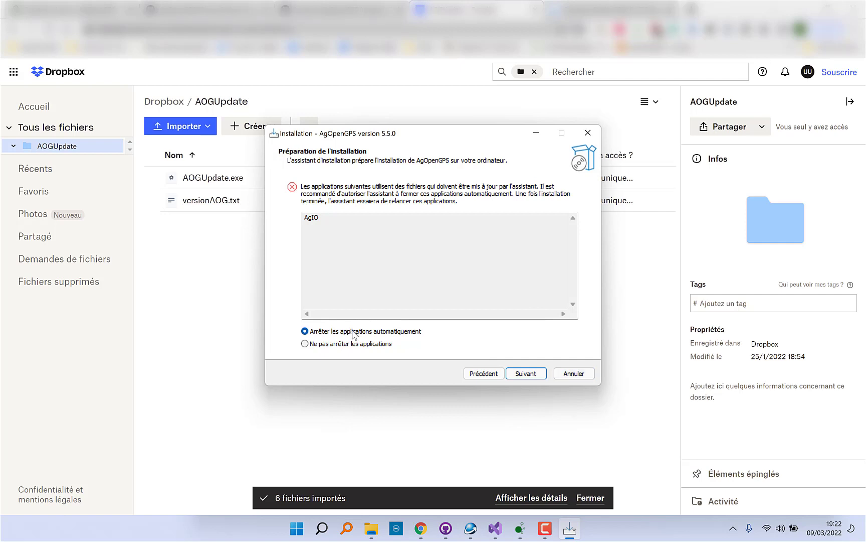
click(526, 372)
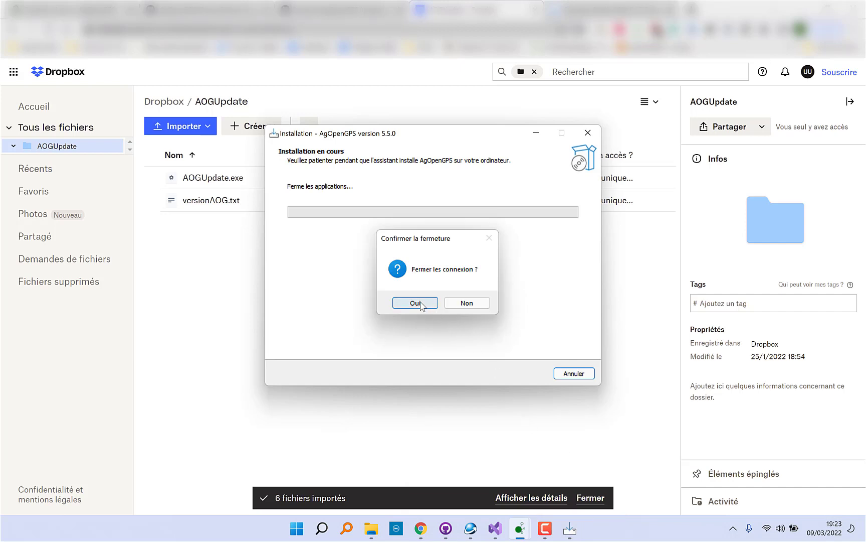
click(420, 303)
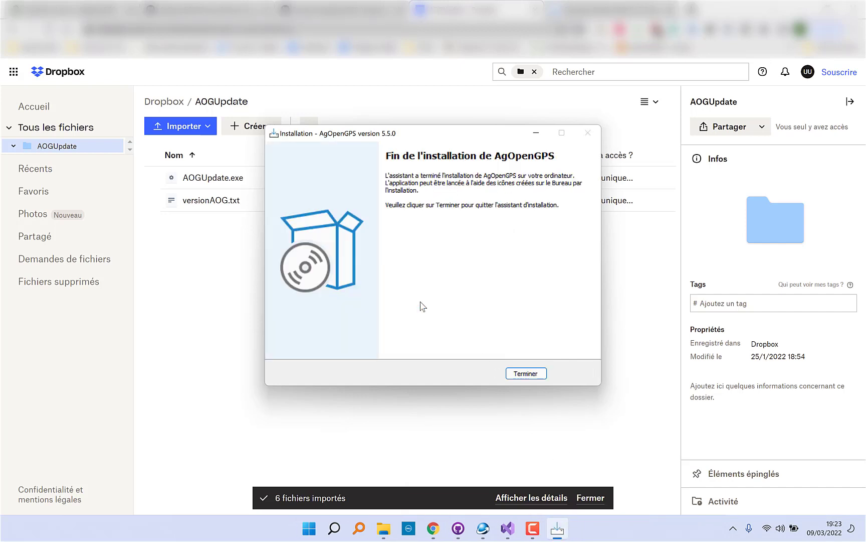
click(538, 374)
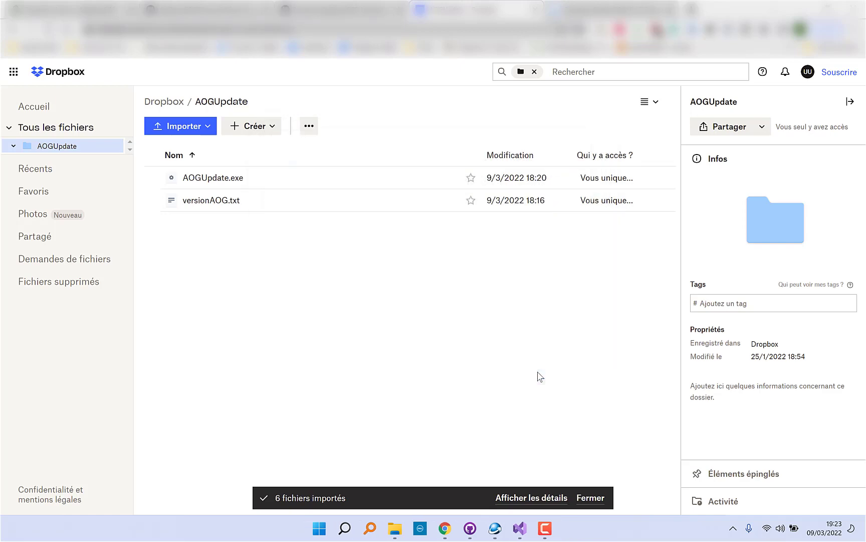
Step: Search Windows for "ag" and launch AgOpenGPS
click(347, 534)
text(ag)
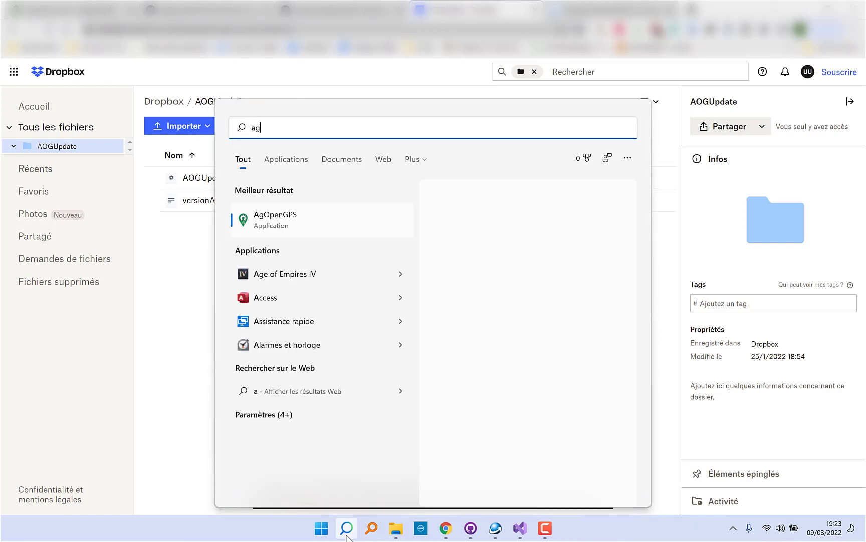
click(321, 225)
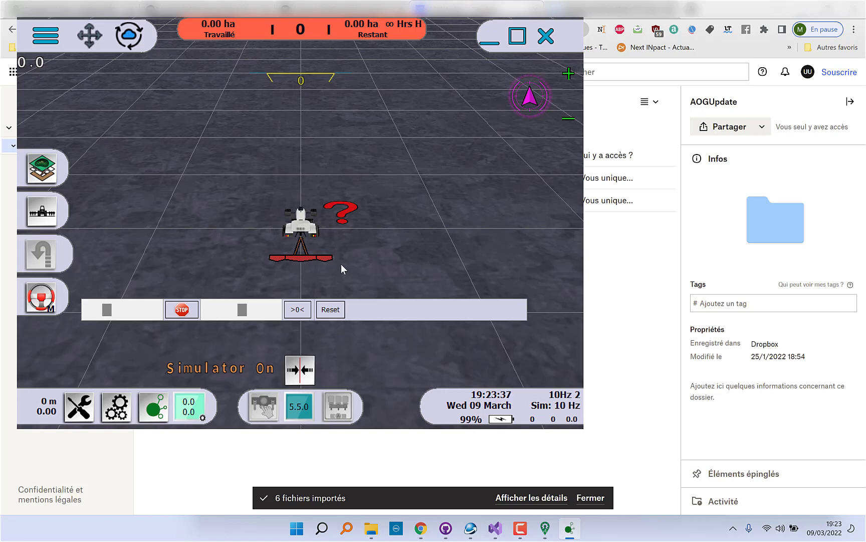
click(43, 48)
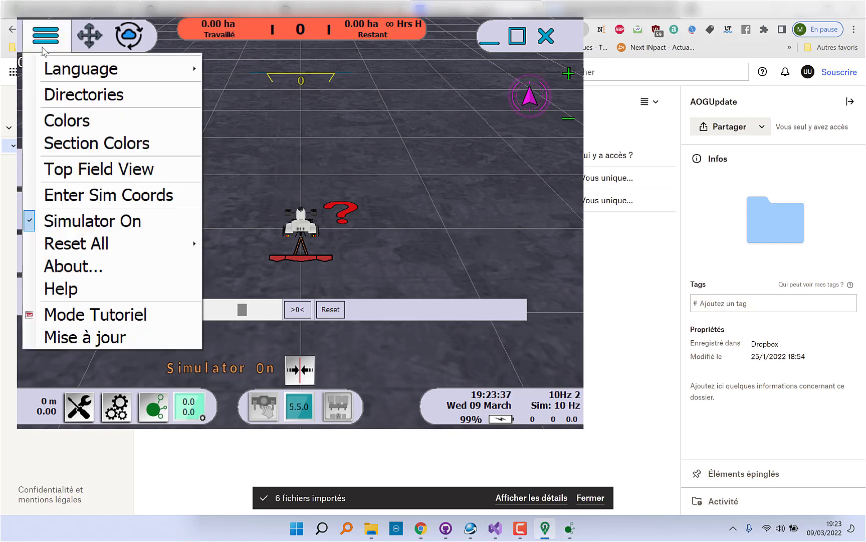
click(46, 36)
click(46, 34)
click(46, 33)
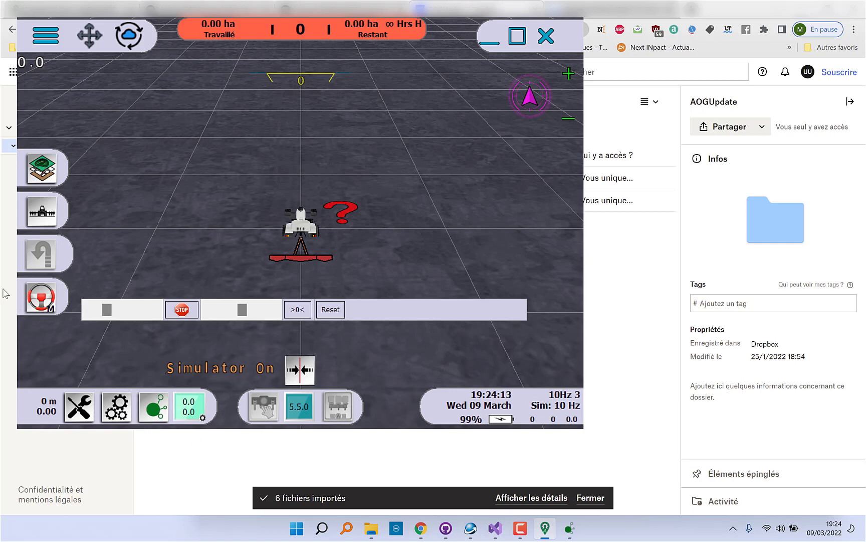
Step: Resume the last field, sef
click(54, 171)
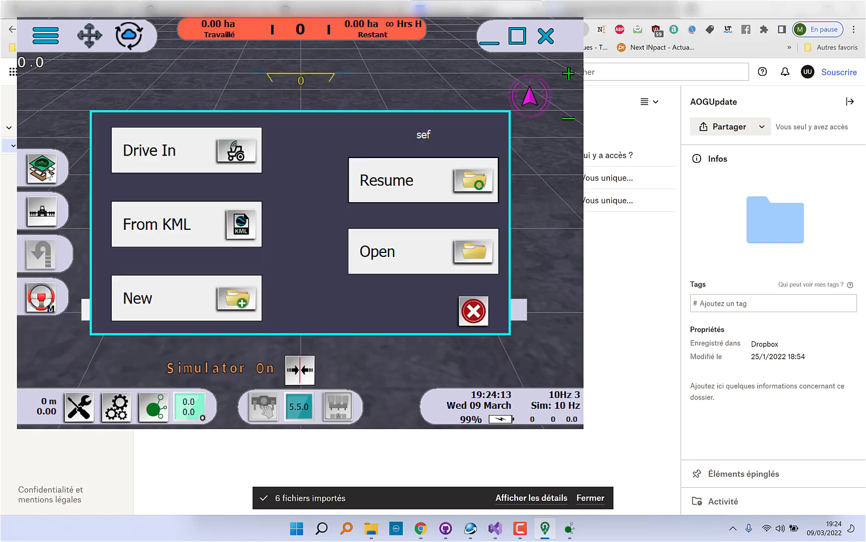
click(383, 188)
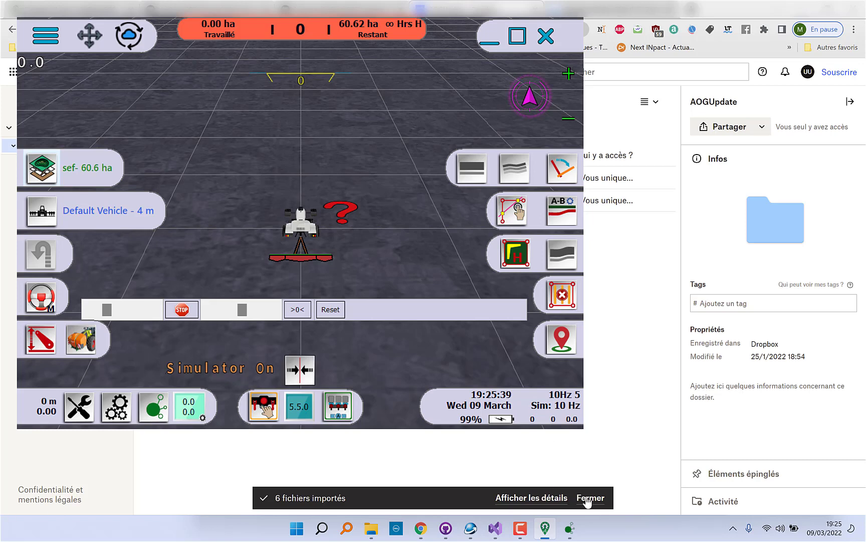
Step: Switch to AgIO, examine the serial port choices for Cuve fertilisation localisée, accept the port settings and minimize AgIO
click(569, 528)
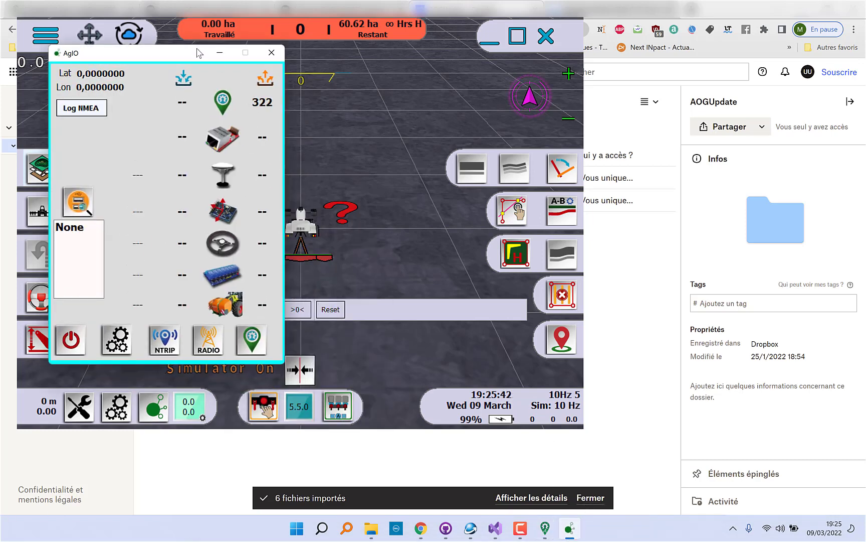
drag(149, 57, 442, 70)
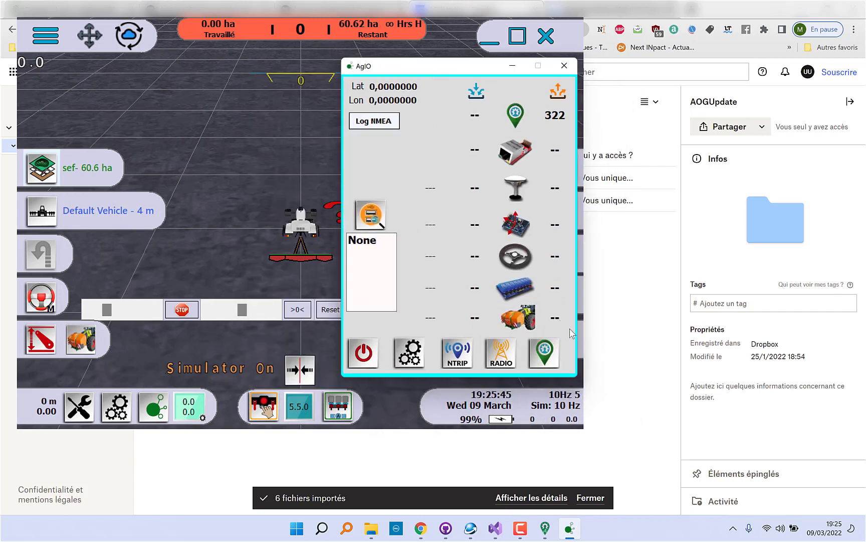
click(531, 320)
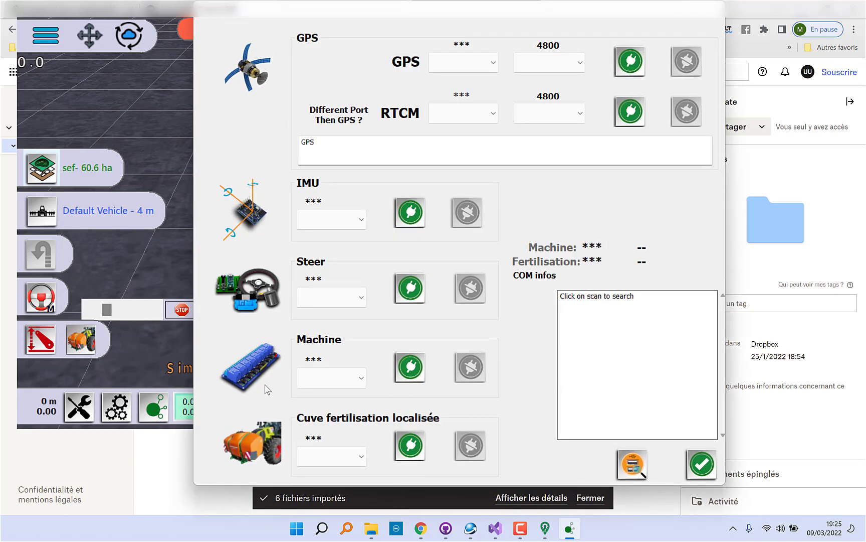
click(322, 456)
click(321, 456)
click(344, 460)
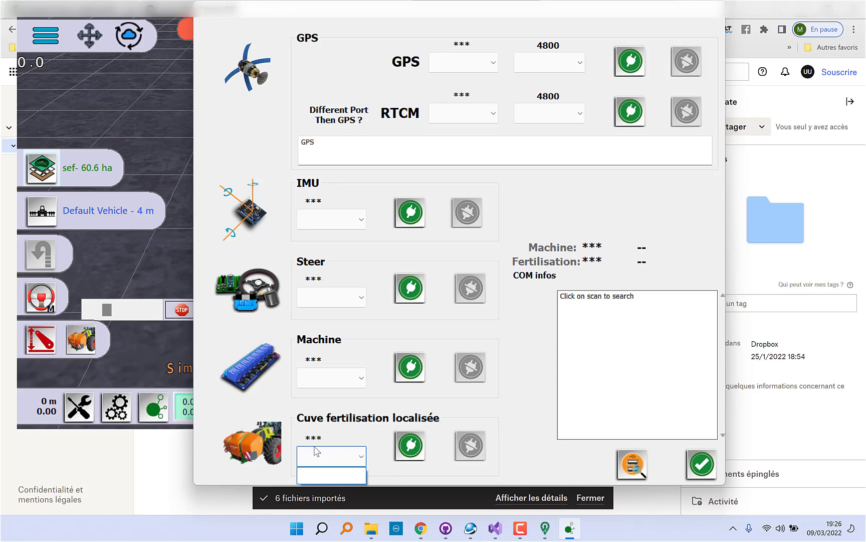
click(499, 404)
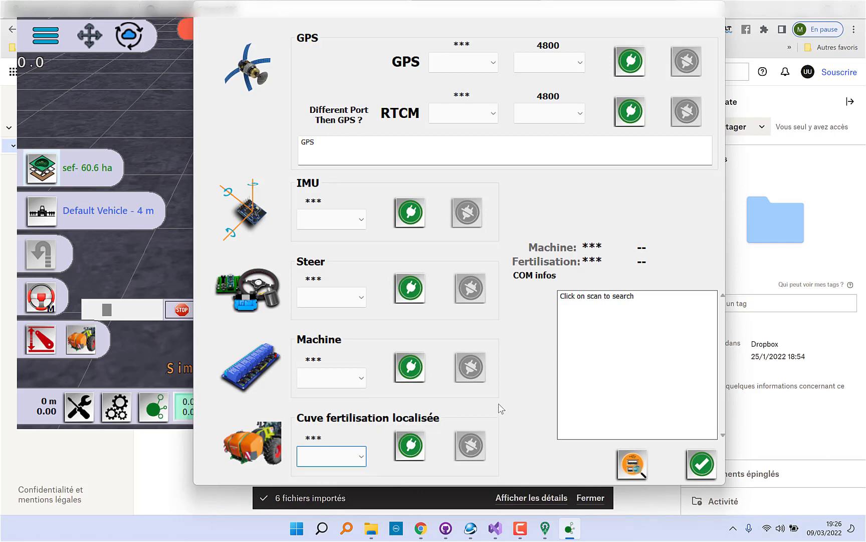
click(702, 464)
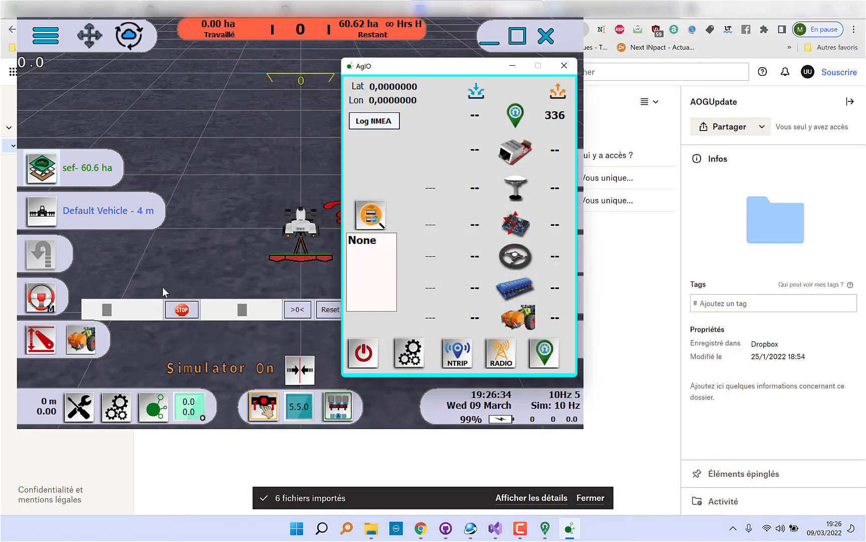
click(512, 67)
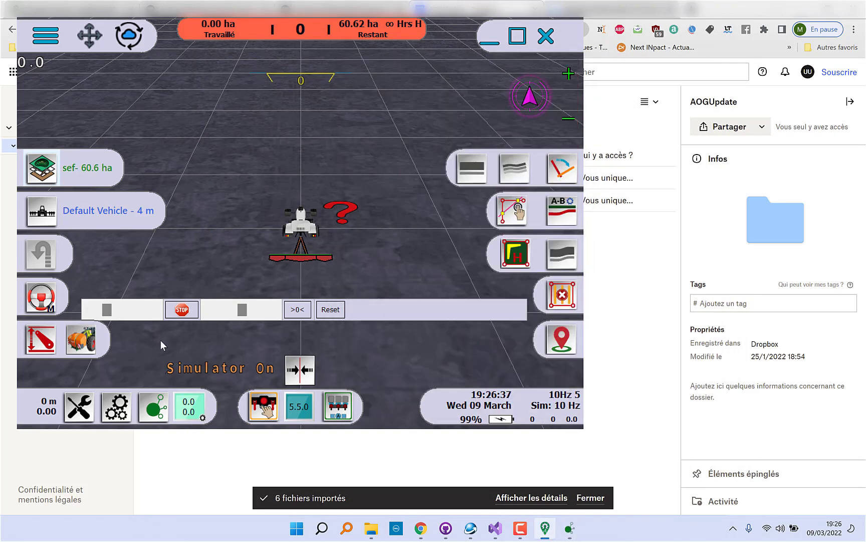
Step: Open the Fertilisation window, move it aside, open the Dose/ha value for editing and cancel the entry
click(95, 339)
drag(255, 97, 356, 98)
click(342, 147)
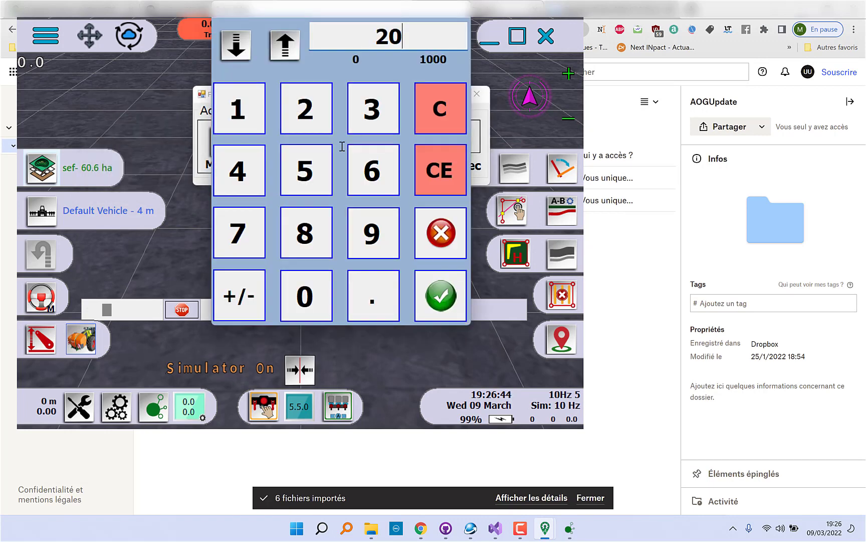
click(451, 248)
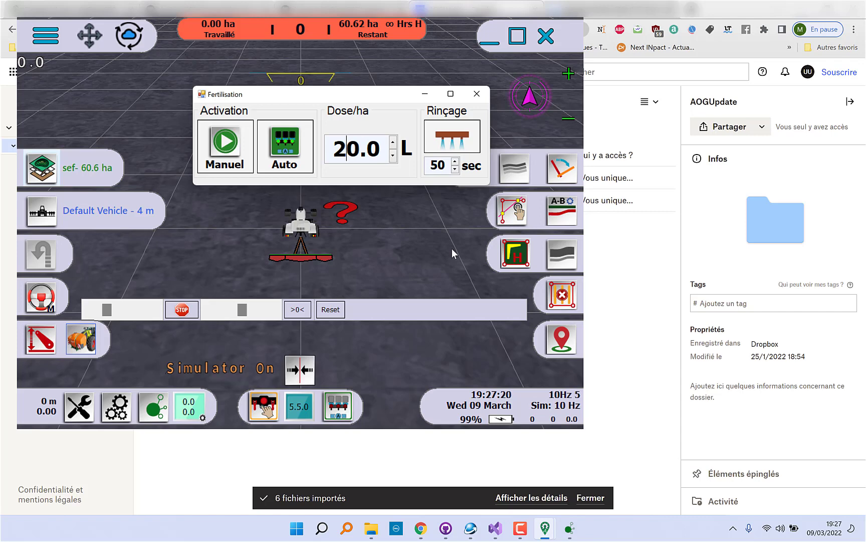
Step: Raise the simulator speed to 24.8 and try the Manuel and Auto activation modes in the Fertilisation window
click(114, 316)
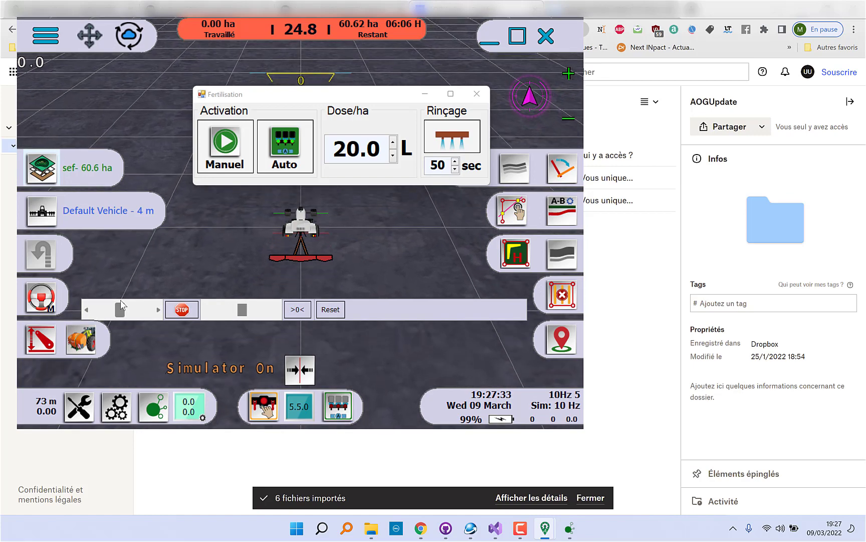
click(238, 161)
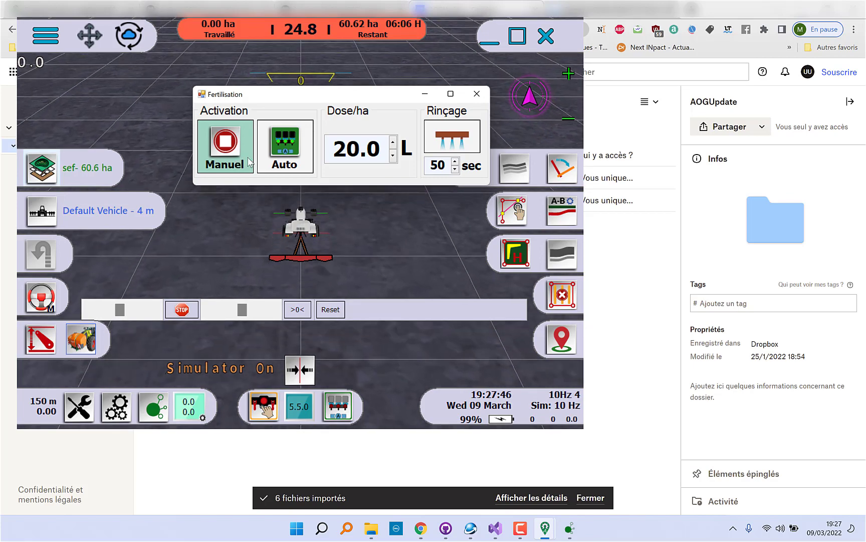
click(304, 157)
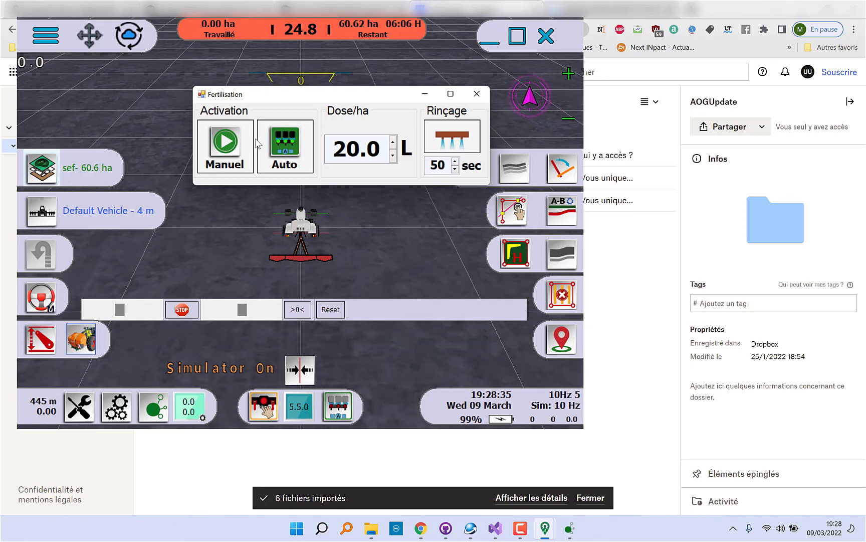
click(225, 142)
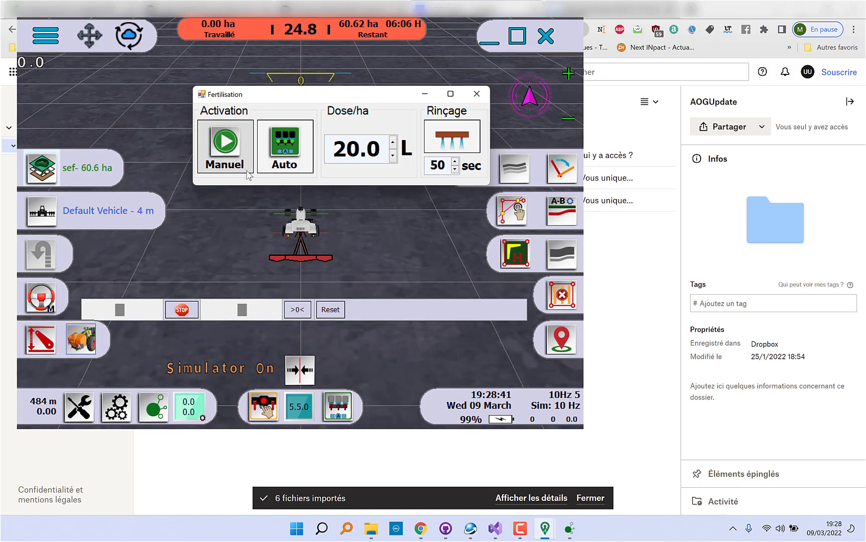
Step: Reduce the simulator speed to 3.2, open the Rinçage duration for editing and cancel the entry
click(111, 310)
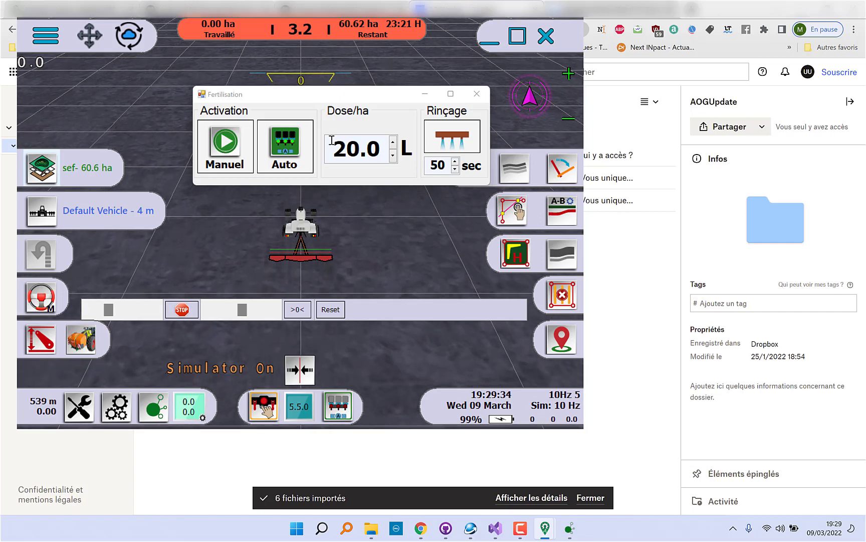
click(442, 168)
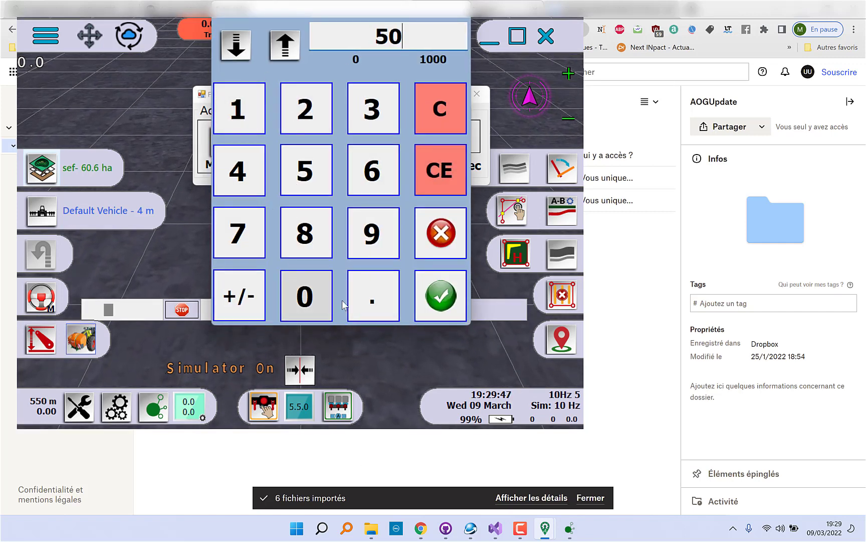
click(446, 258)
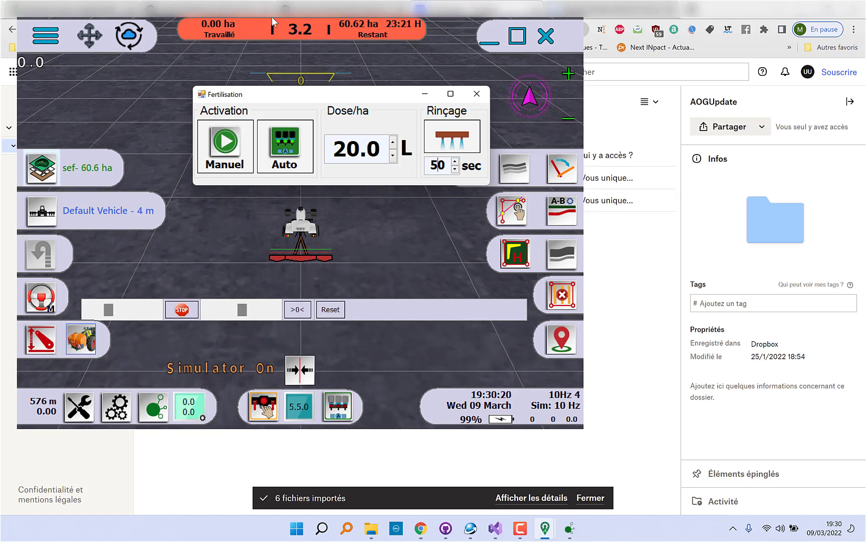
Step: Close the Fertilisation window, look through the main menu and dismiss it
click(473, 97)
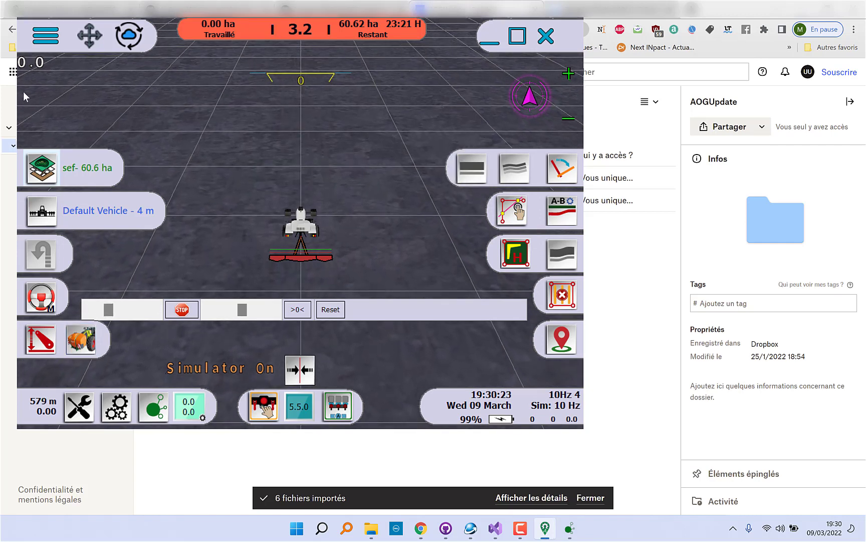
click(44, 32)
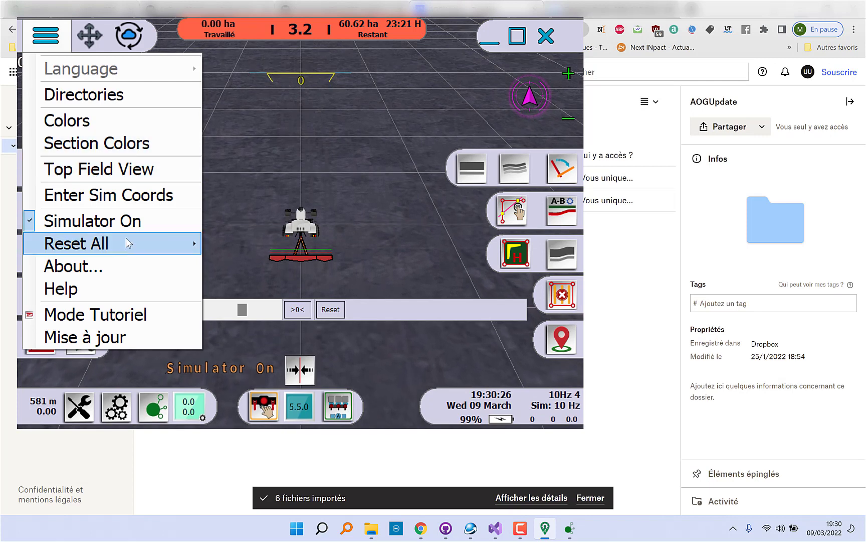
key(Escape)
click(45, 34)
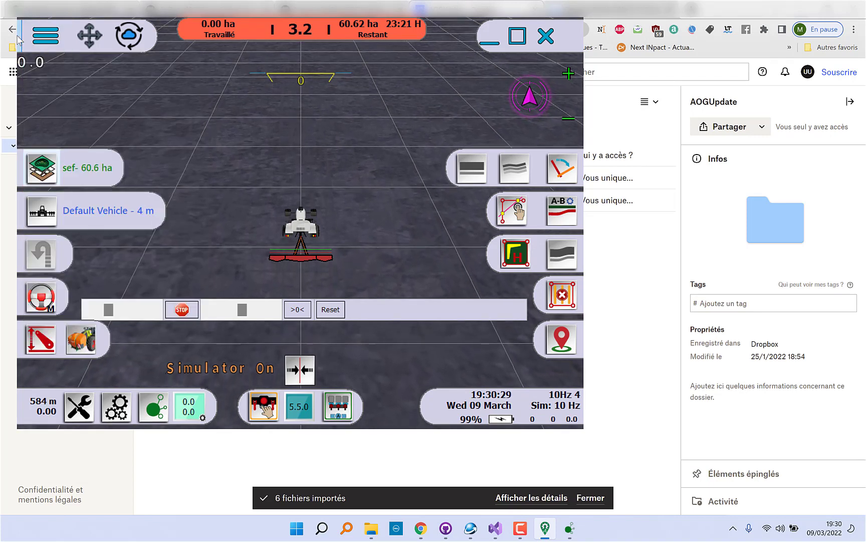
click(369, 114)
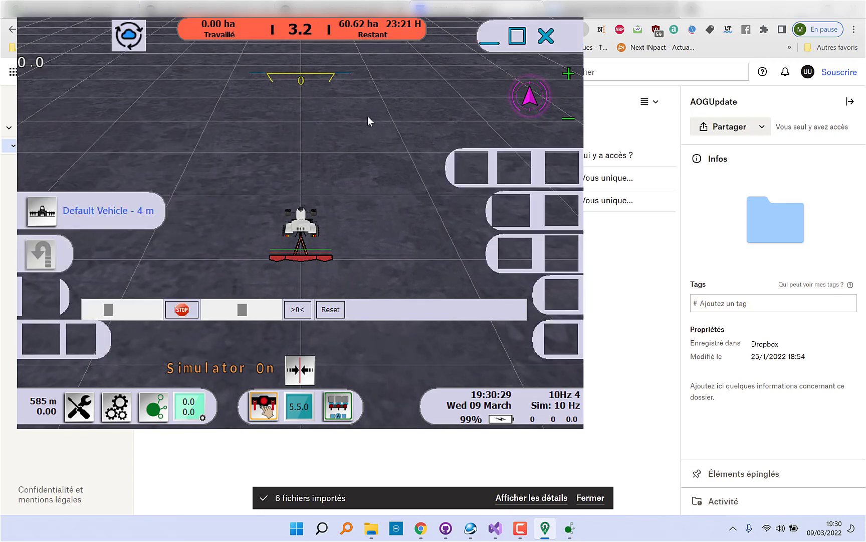